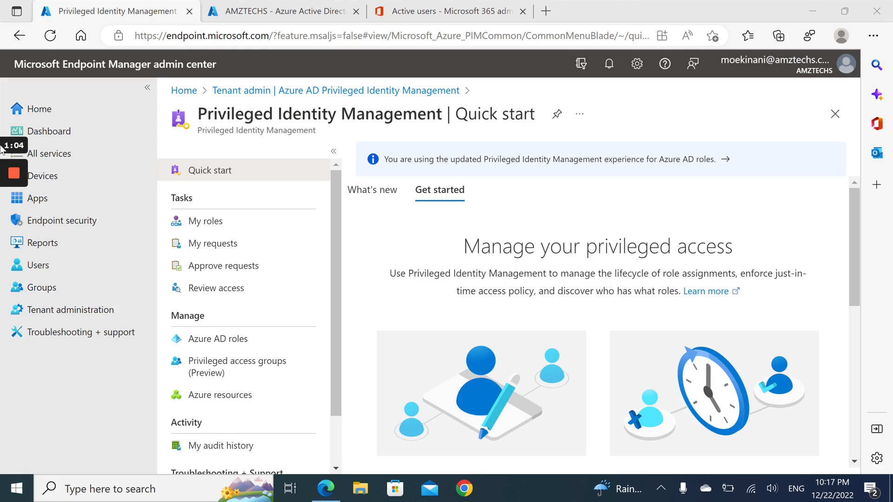
{"action": "left_click", "coordinate": [14, 175]}
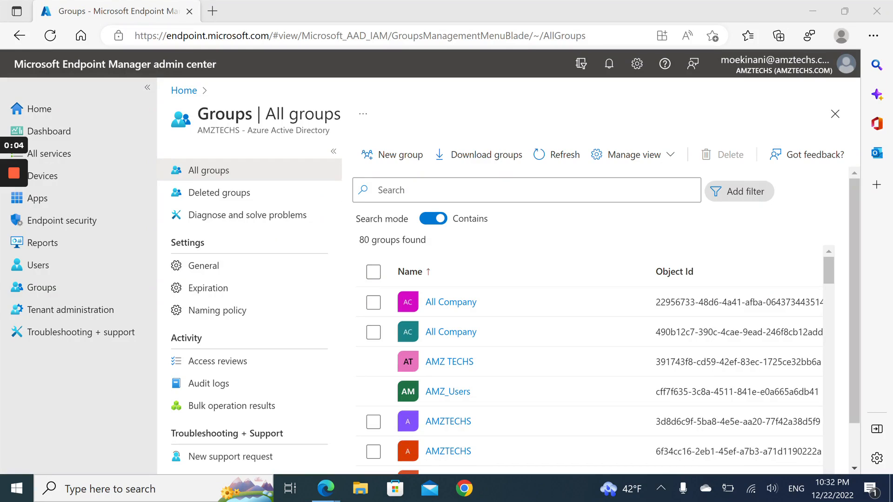
Start a new Security group named "PIM Roles Group" with the description "This group includes multiple Azure AD Roles"
{"action": "left_click", "coordinate": [400, 155]}
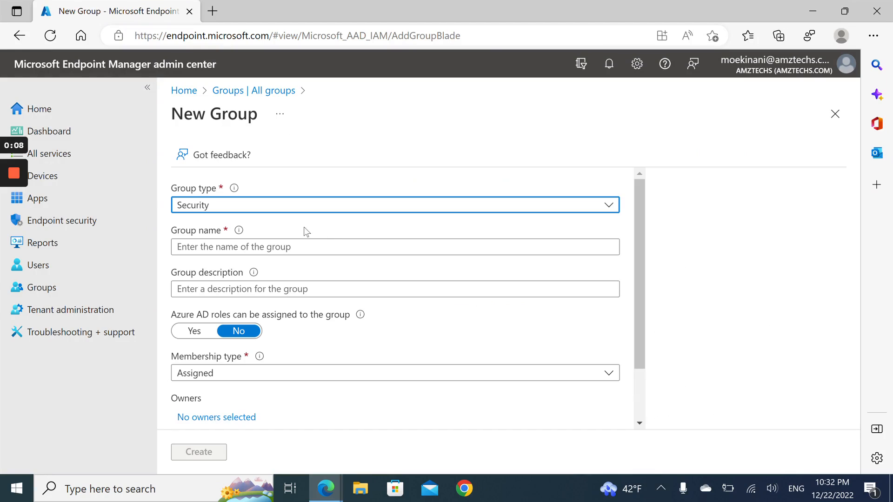
{"action": "left_click", "coordinate": [287, 247]}
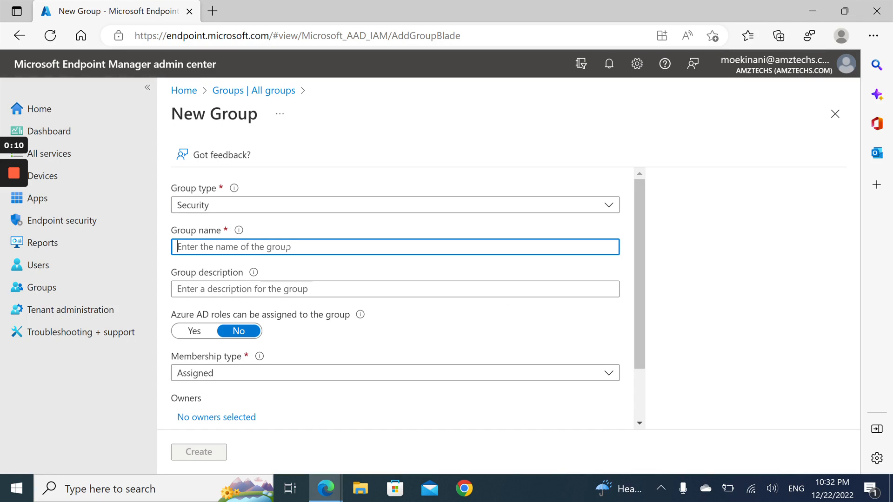
{"action": "type", "text": "PIM "}
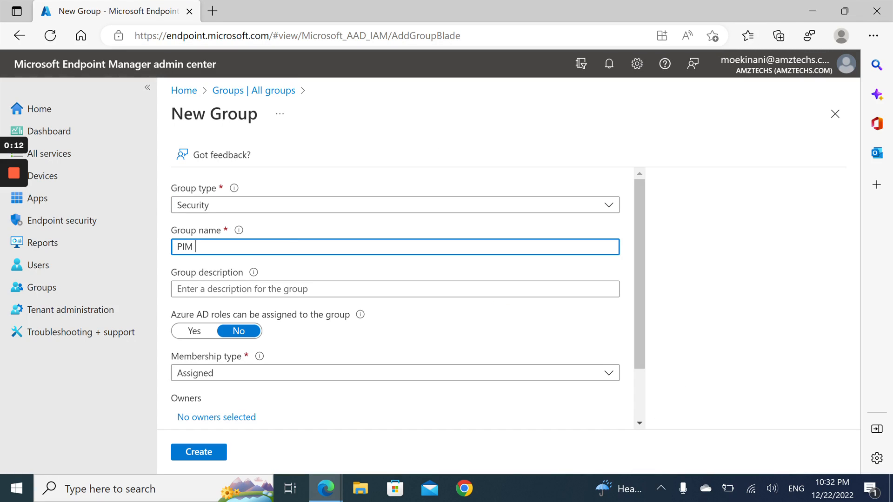
{"action": "type", "text": "Roles Group"}
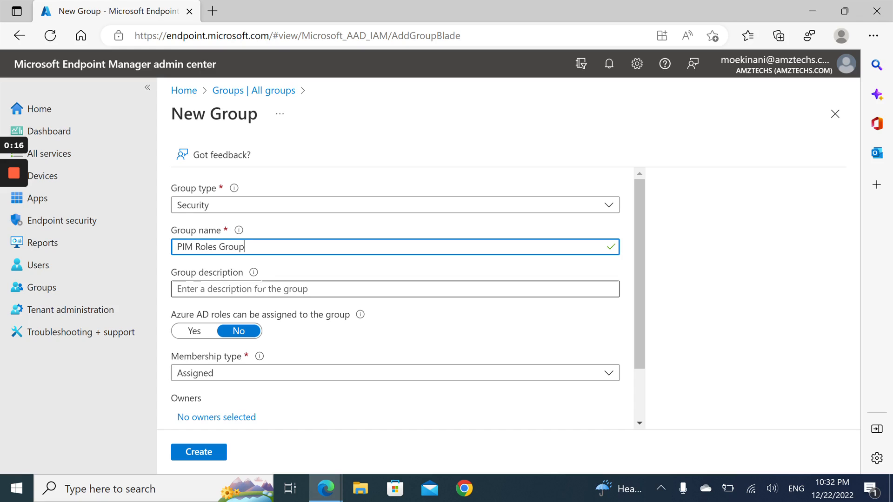
{"action": "left_click", "coordinate": [259, 290]}
{"action": "type", "text": "Th"}
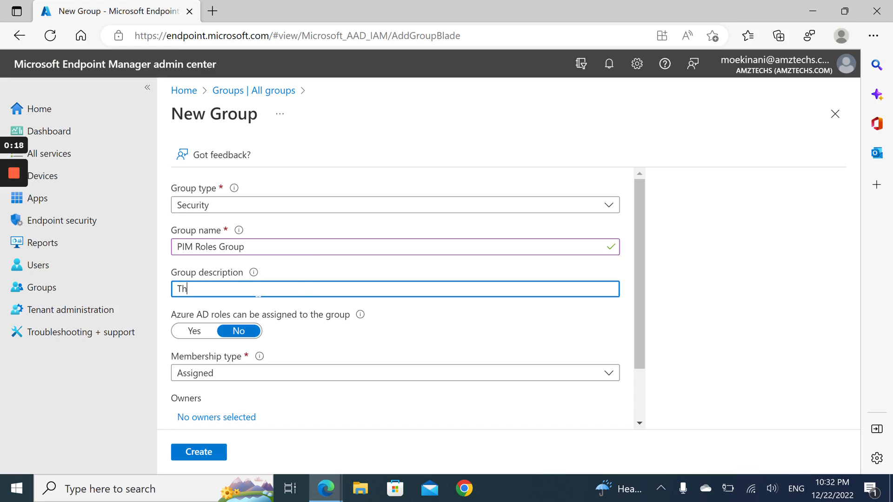
{"action": "type", "text": "is group includes multipl"}
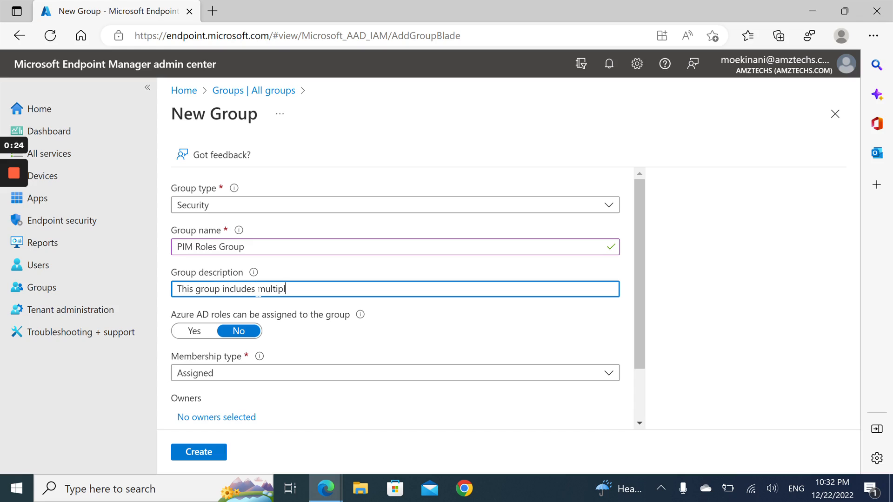
{"action": "type", "text": "e Azure AD Roles"}
Allow Azure AD roles to be assigned to the new group and create it, accepting that this setting is permanent
{"action": "left_click", "coordinate": [203, 338]}
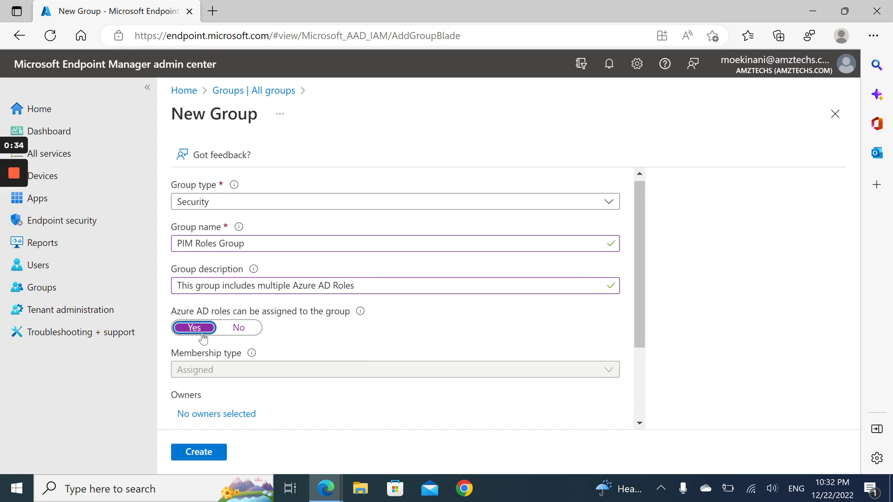
{"action": "scroll", "coordinate": [203, 338], "scroll_direction": "down", "scroll_amount": 3}
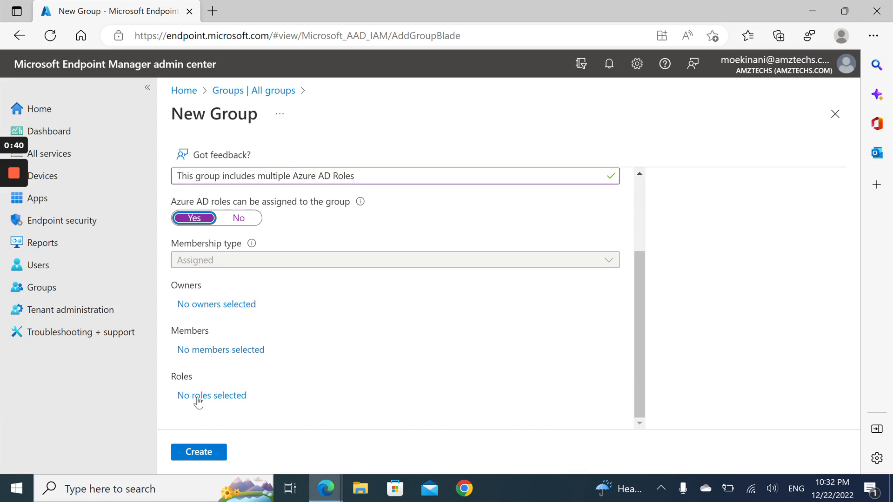
{"action": "left_click", "coordinate": [210, 455]}
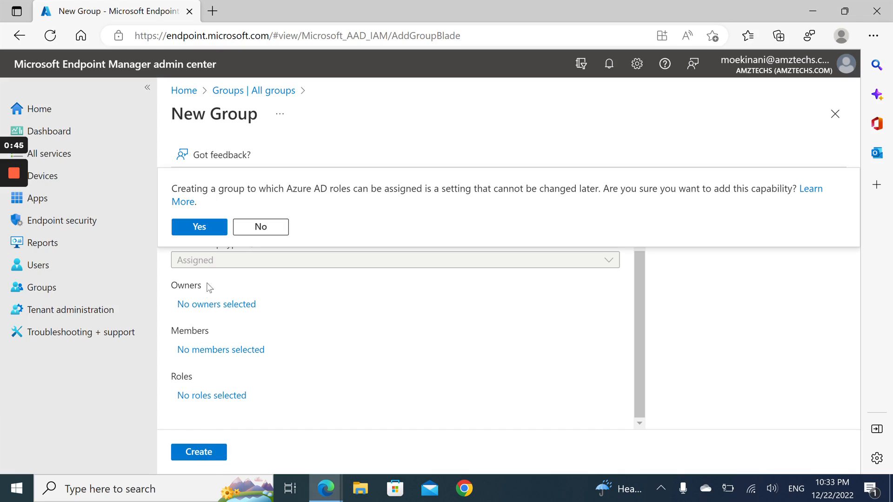
{"action": "left_click", "coordinate": [199, 228]}
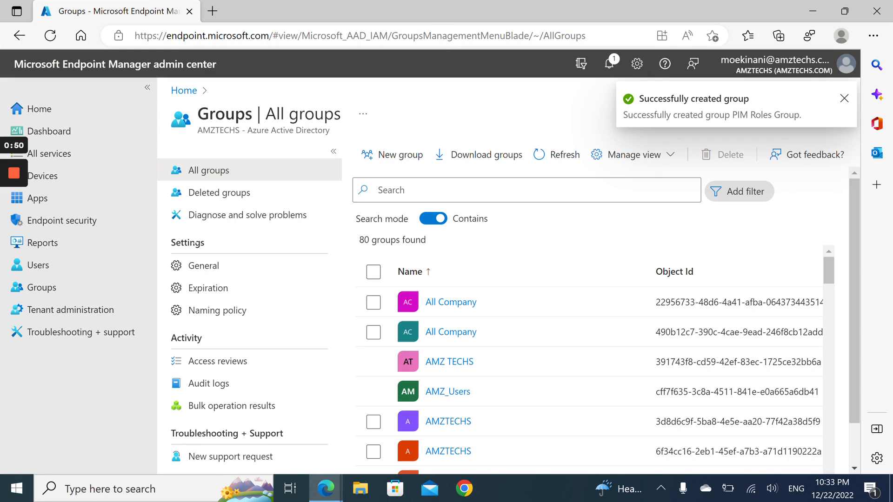
Open aad.portal.azure.com in a new browser tab and go to the Azure Active Directory groups list
{"action": "left_click", "coordinate": [213, 11]}
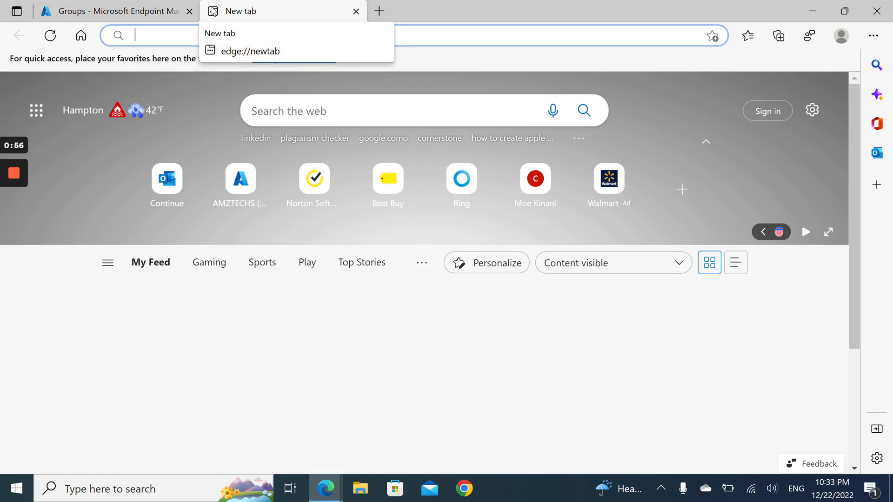
{"action": "type", "text": "aad.portal.azure.com"}
{"action": "key", "text": "Return"}
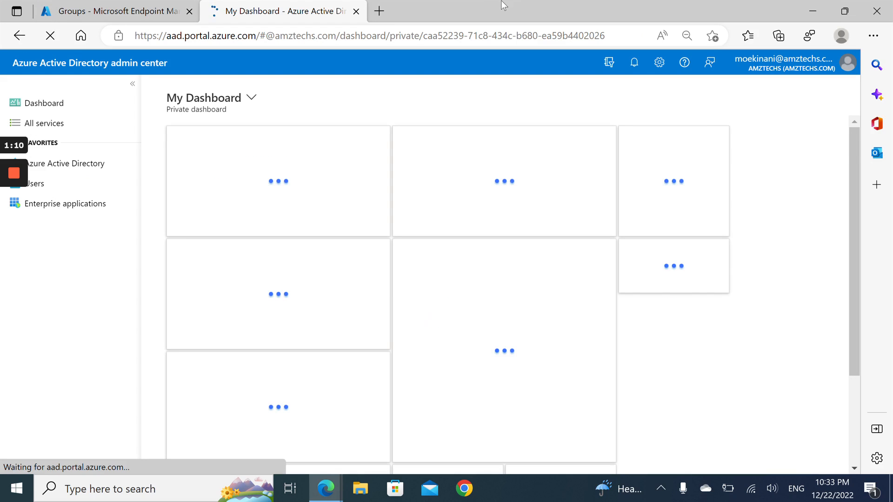
{"action": "left_click", "coordinate": [83, 170]}
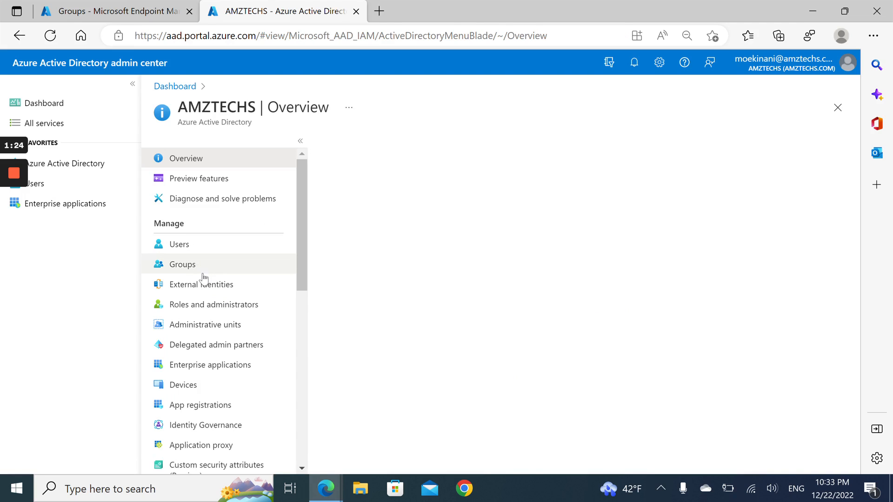
{"action": "left_click", "coordinate": [203, 274]}
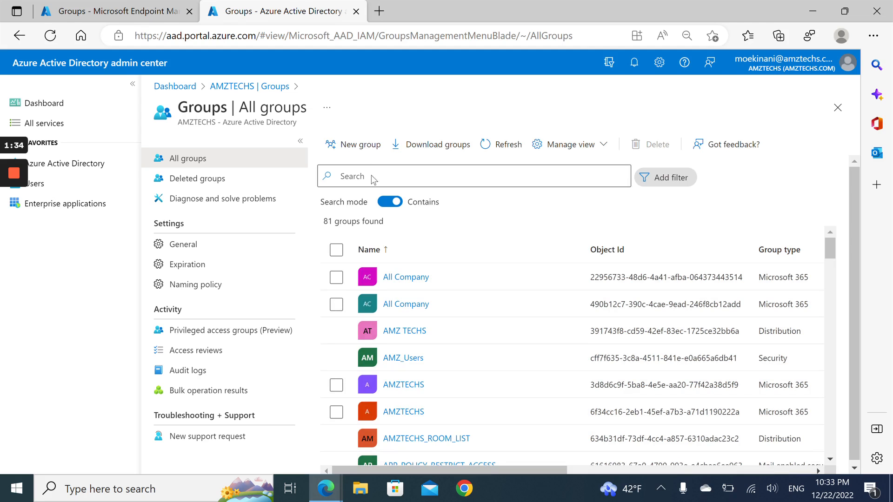
Search the groups for "PIM" and open PIM Roles Group
{"action": "left_click", "coordinate": [372, 177]}
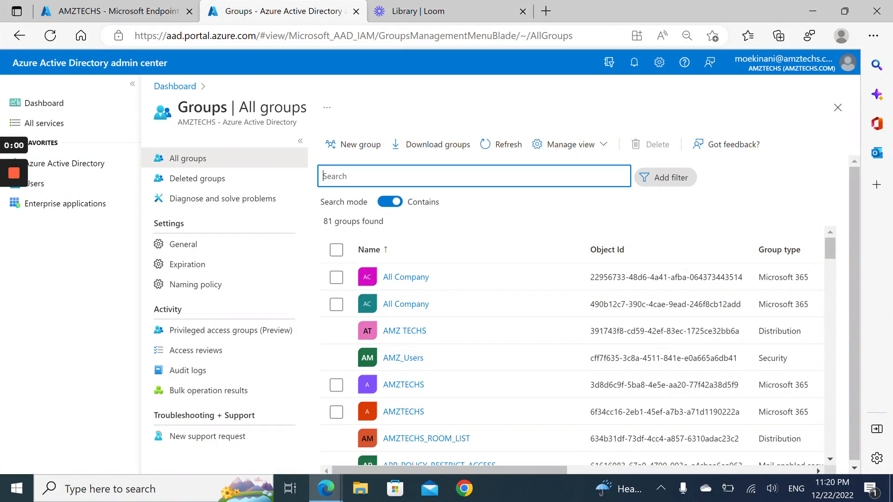
{"action": "type", "text": "PIM"}
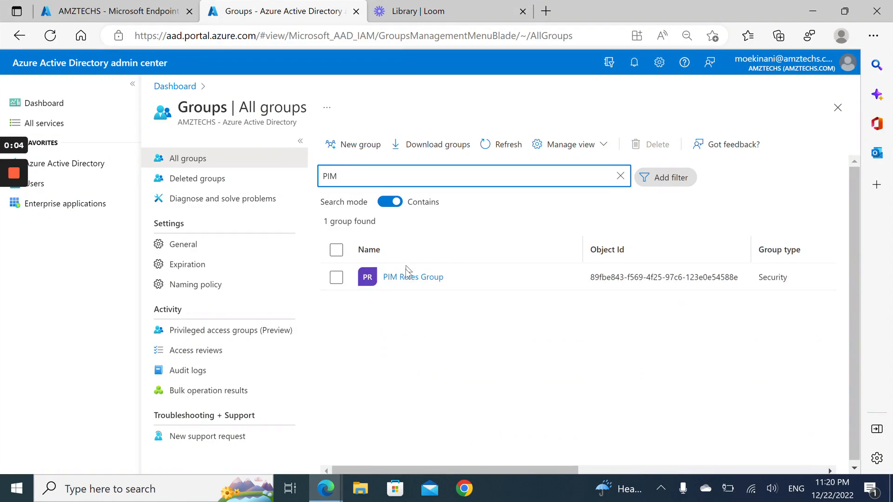
{"action": "left_click", "coordinate": [406, 274]}
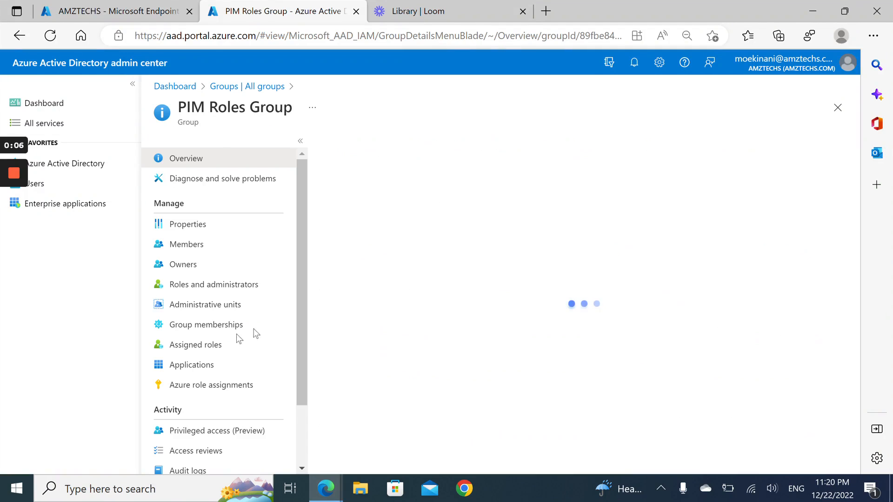
Enable privileged access (Preview) for PIM Roles Group
{"action": "scroll", "coordinate": [199, 364], "scroll_direction": "down", "scroll_amount": 2}
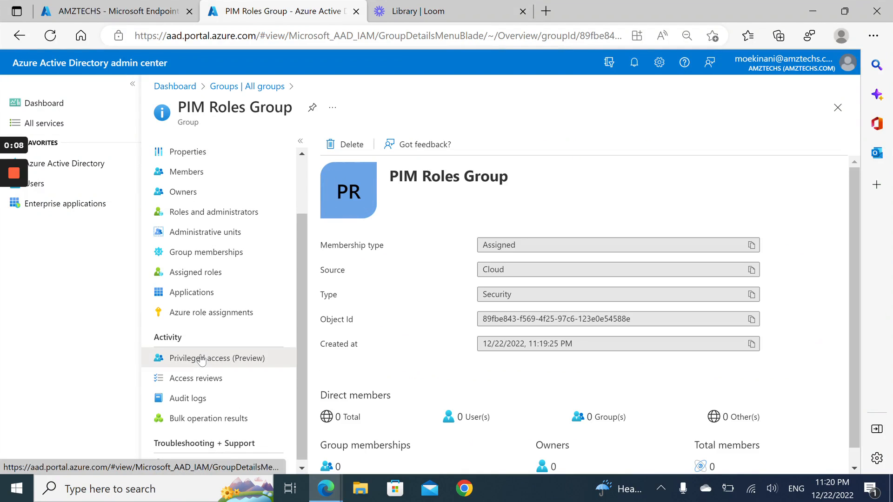
{"action": "left_click", "coordinate": [201, 359]}
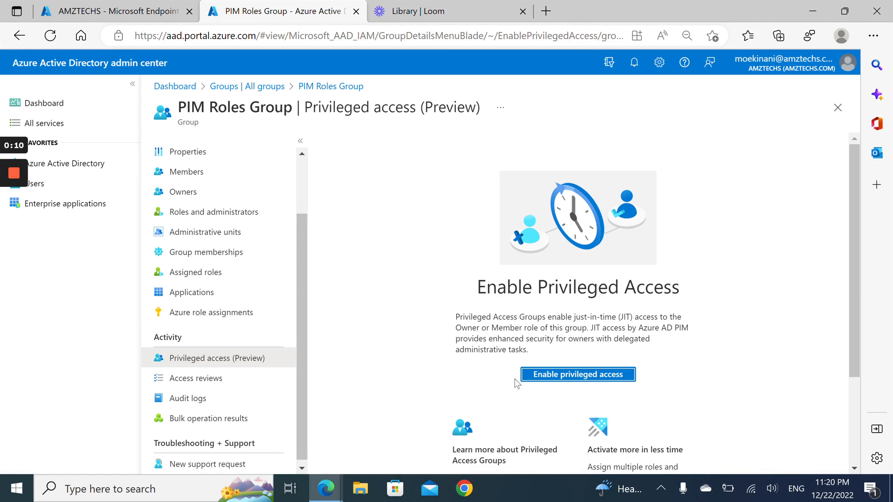
{"action": "left_click", "coordinate": [548, 378]}
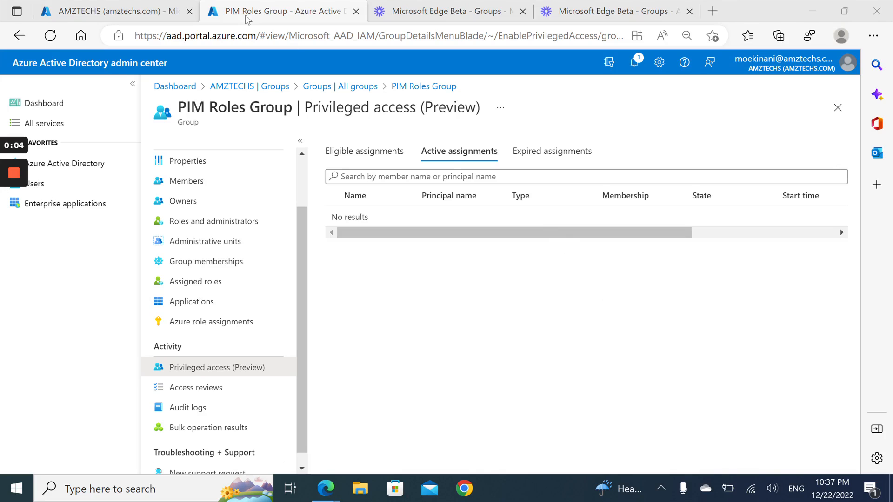
Switch to Microsoft Endpoint Manager and open PIM Roles Group among the privileged access groups in Azure AD Privileged Identity Management
{"action": "left_click", "coordinate": [101, 3]}
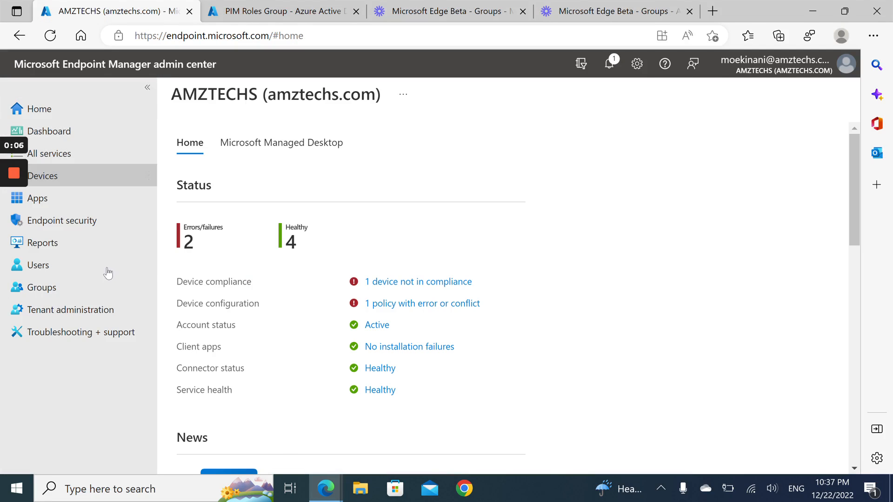
{"action": "left_click", "coordinate": [92, 314]}
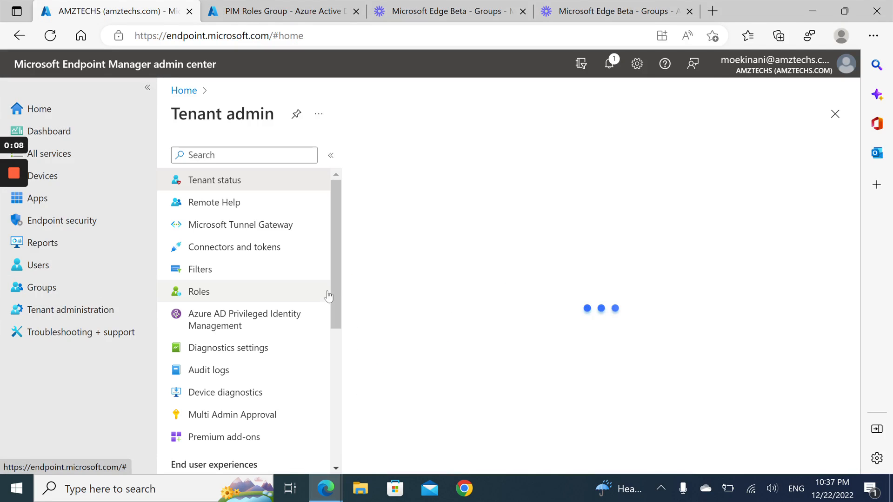
{"action": "left_click", "coordinate": [281, 321]}
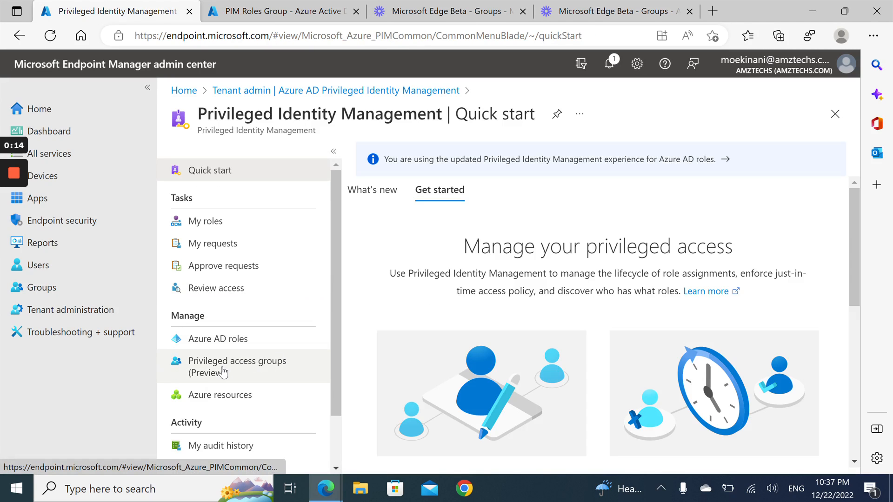
{"action": "left_click", "coordinate": [239, 365]}
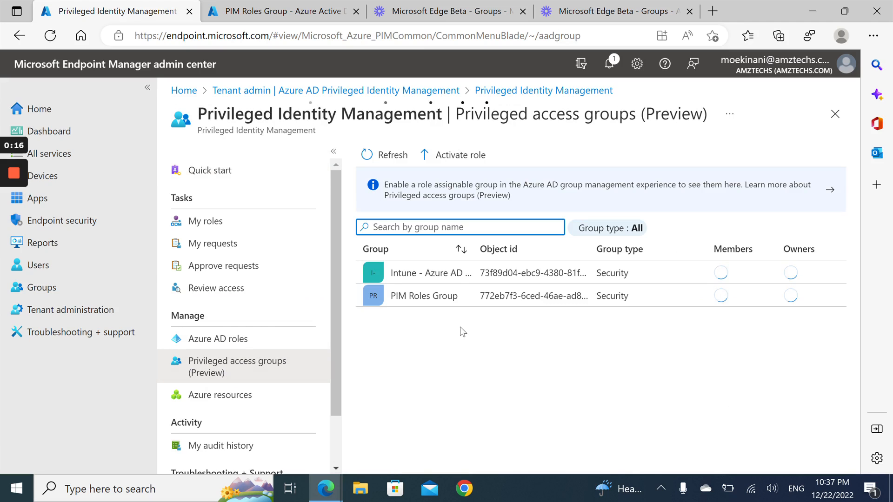
{"action": "left_click", "coordinate": [430, 300]}
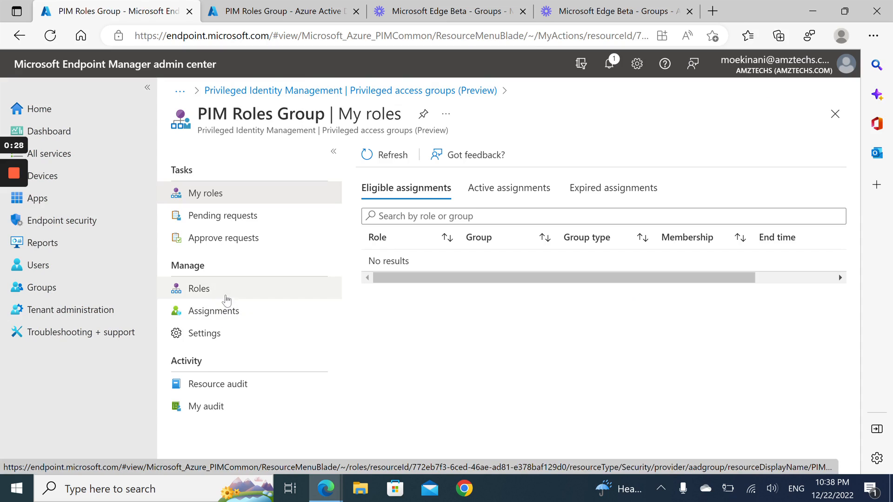
Start a new assignment for PIM Roles Group with the Member role
{"action": "left_click", "coordinate": [227, 315]}
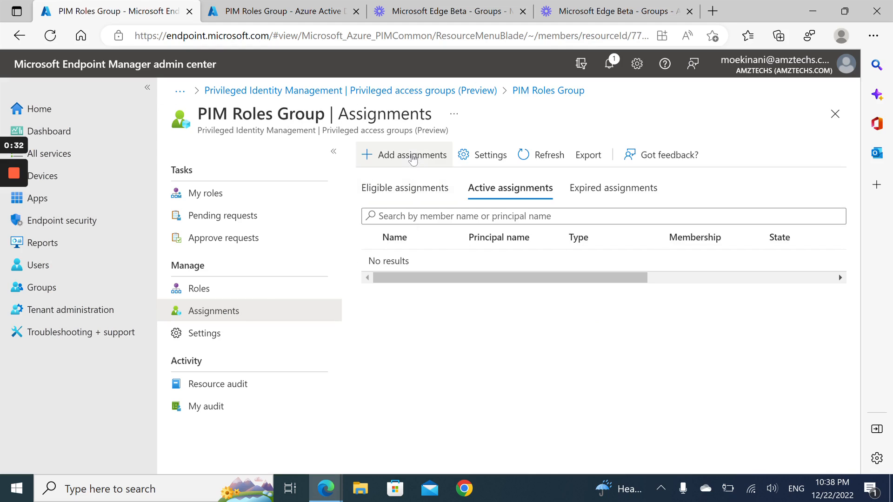
{"action": "left_click", "coordinate": [411, 154]}
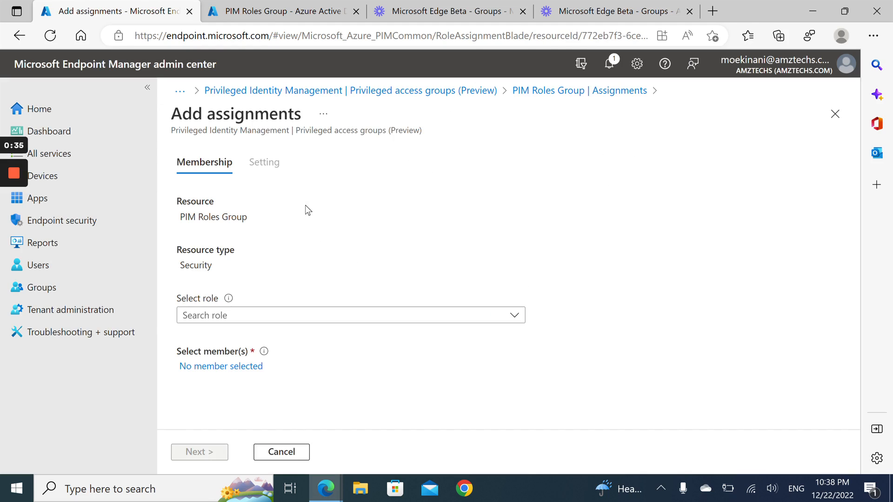
{"action": "left_click", "coordinate": [236, 315]}
{"action": "left_click", "coordinate": [236, 371]}
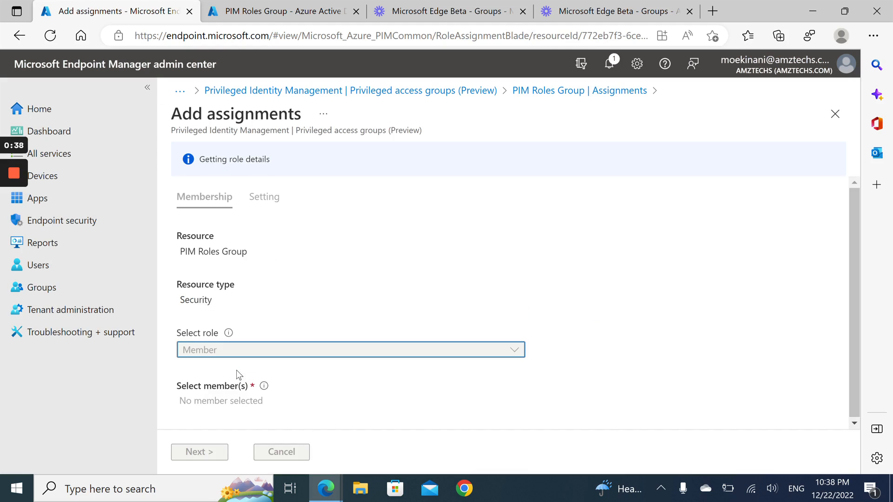
Search for the user by name and select that account as the assignment's member
{"action": "left_click", "coordinate": [237, 370]}
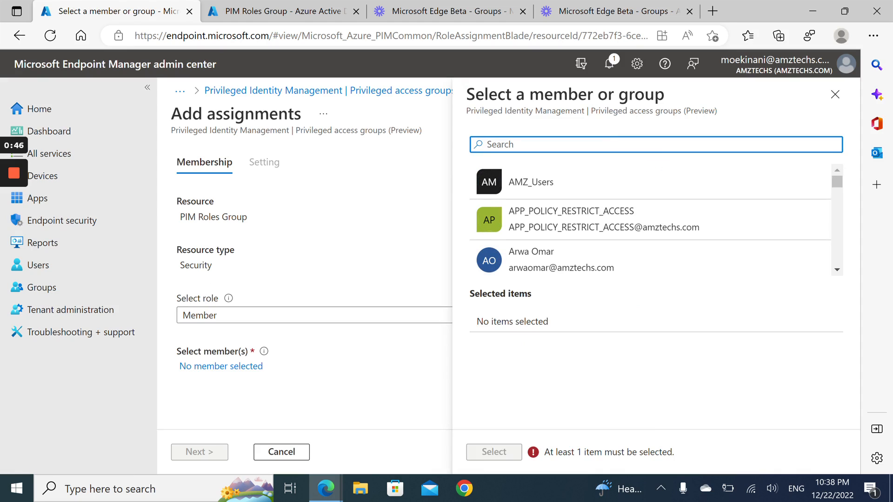
{"action": "type", "text": "Super"}
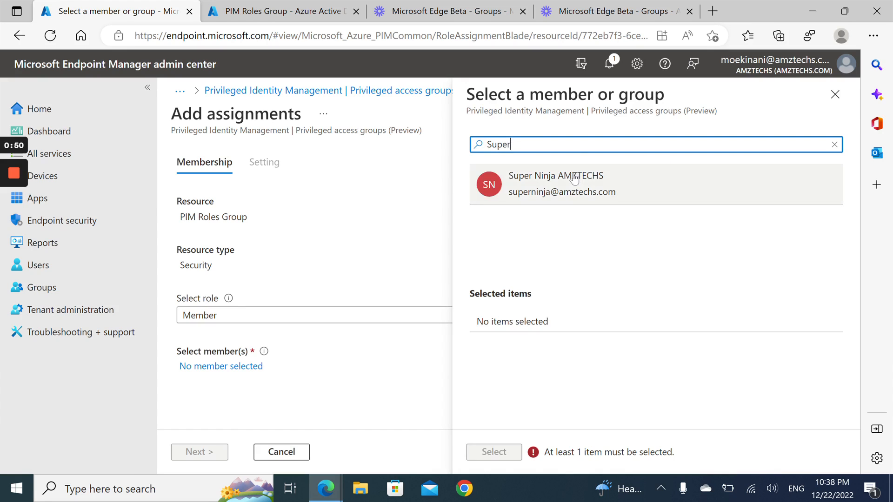
{"action": "left_click", "coordinate": [558, 183]}
{"action": "left_click", "coordinate": [496, 459]}
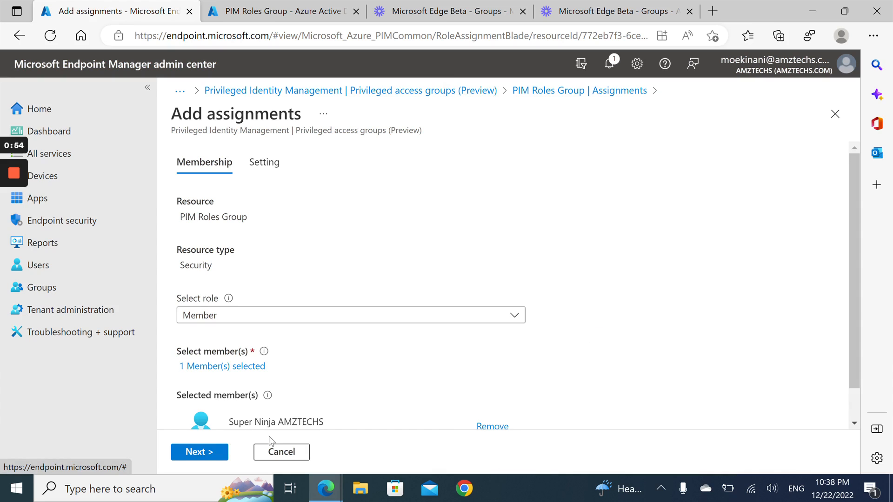
Assign the member as Eligible with the default start and end dates, and dismiss the notification
{"action": "left_click", "coordinate": [213, 451]}
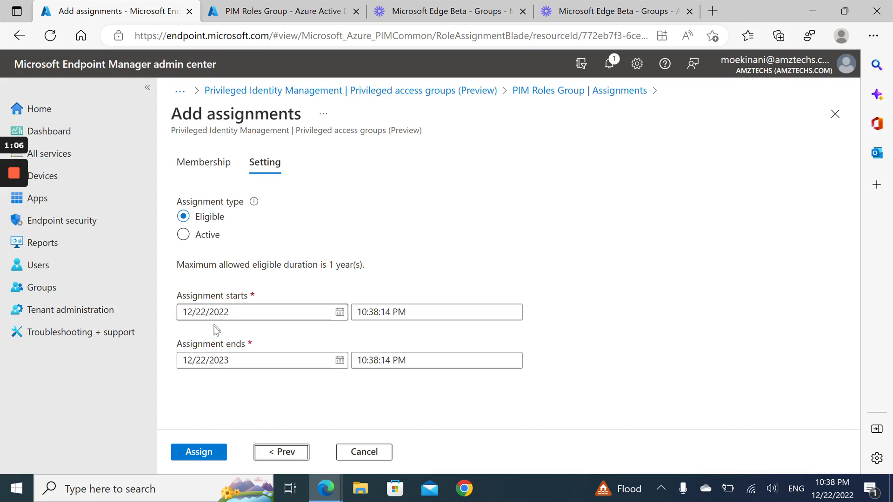
{"action": "left_click", "coordinate": [206, 452]}
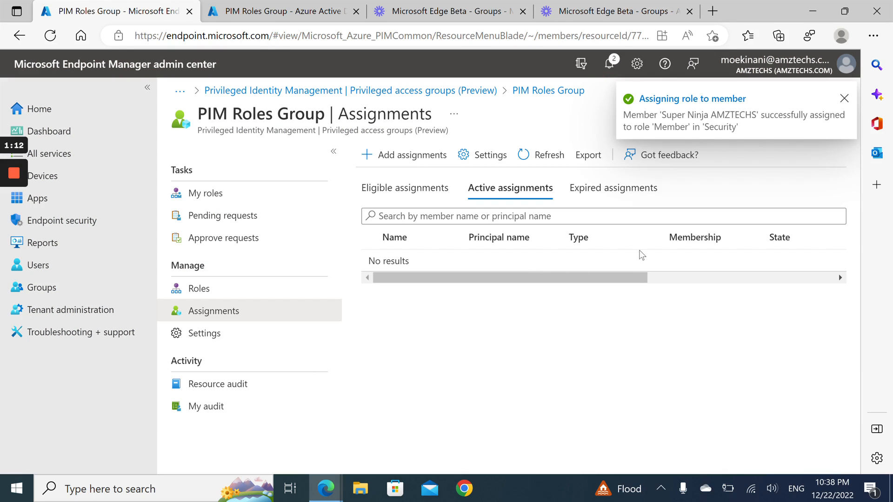
{"action": "left_click", "coordinate": [843, 98]}
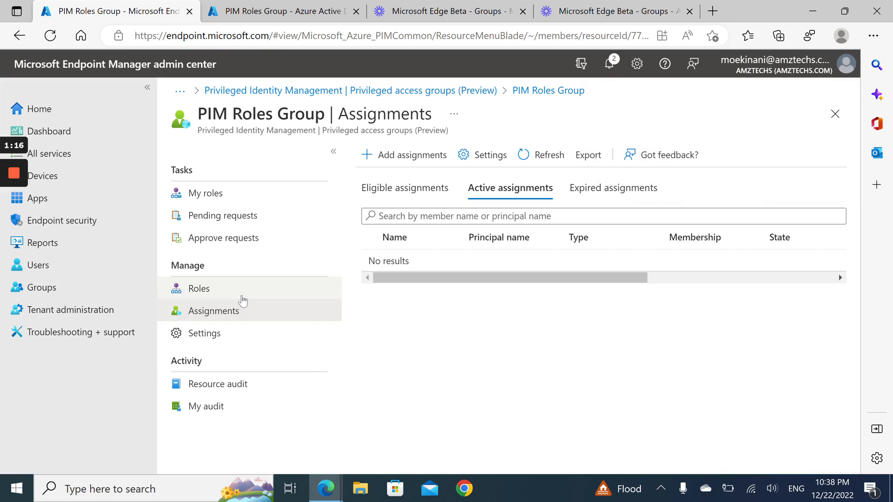
{"action": "left_click", "coordinate": [241, 296]}
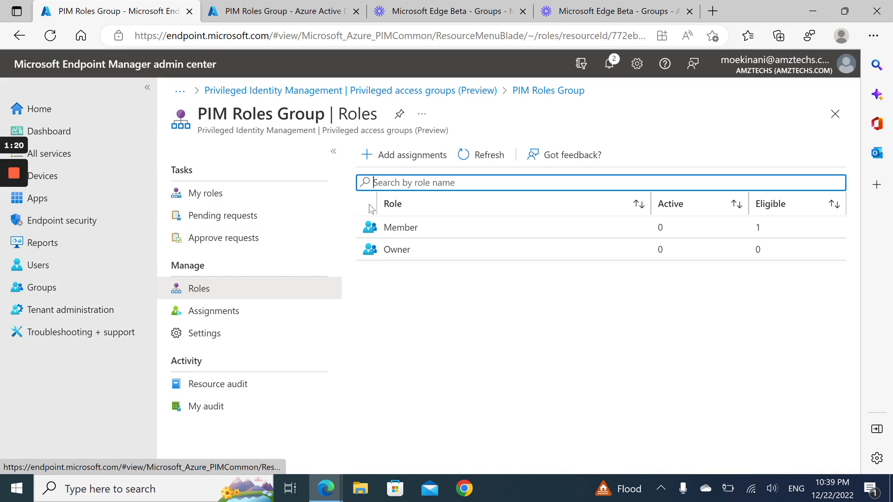
{"action": "left_click", "coordinate": [400, 155]}
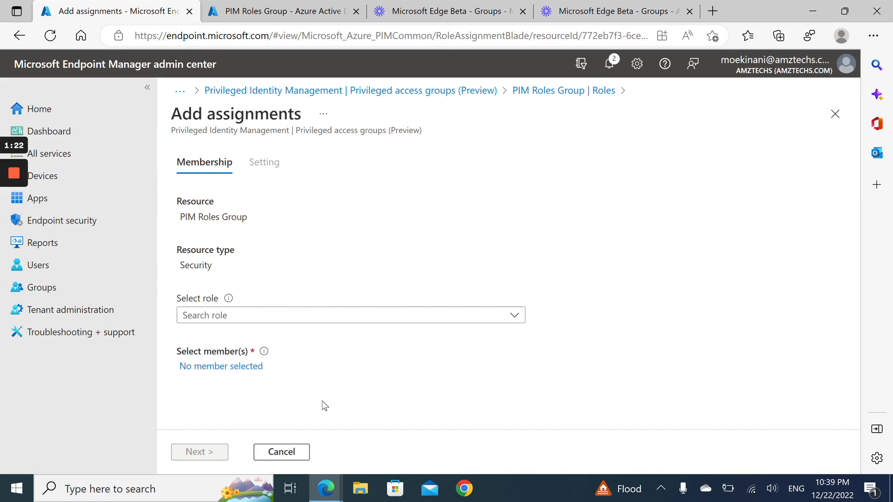
{"action": "left_click", "coordinate": [260, 318]}
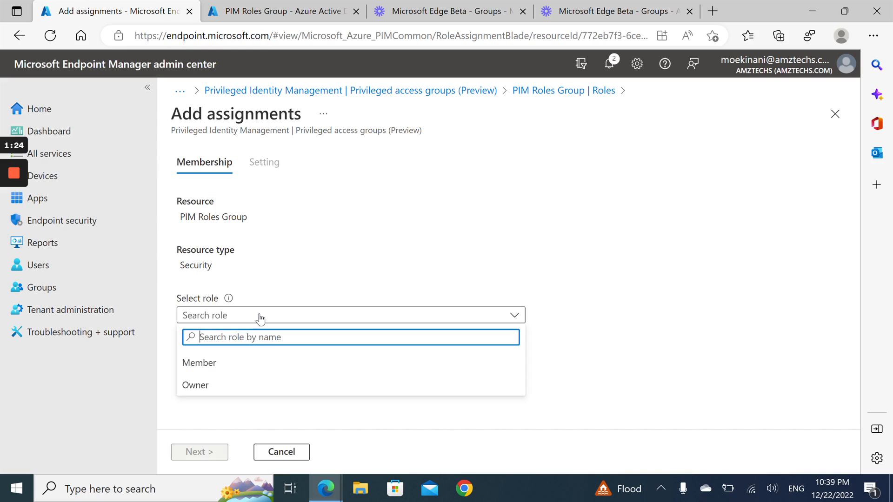
{"action": "left_click", "coordinate": [289, 279]}
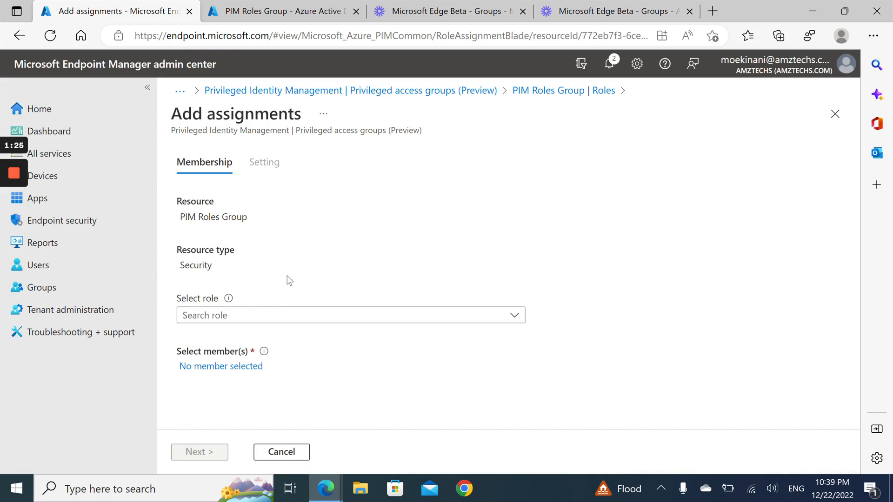
{"action": "left_click", "coordinate": [835, 114]}
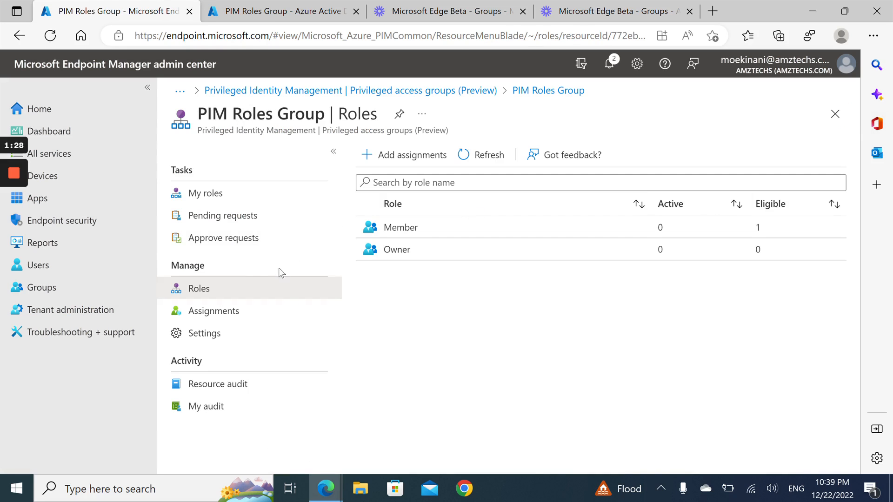
{"action": "left_click", "coordinate": [231, 309]}
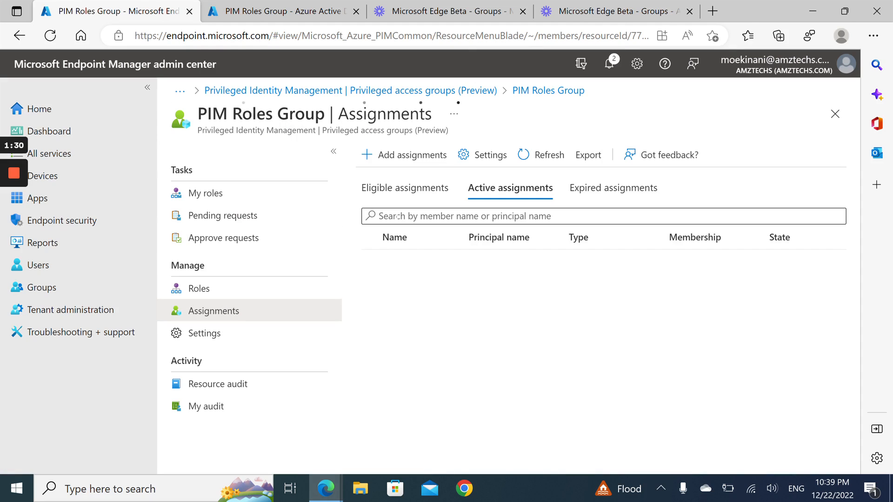
{"action": "left_click", "coordinate": [425, 155]}
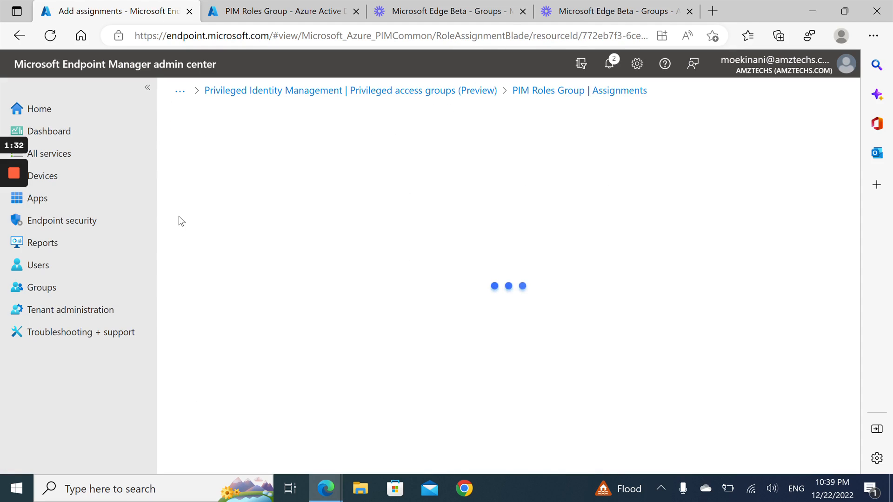
{"action": "left_click", "coordinate": [220, 315]}
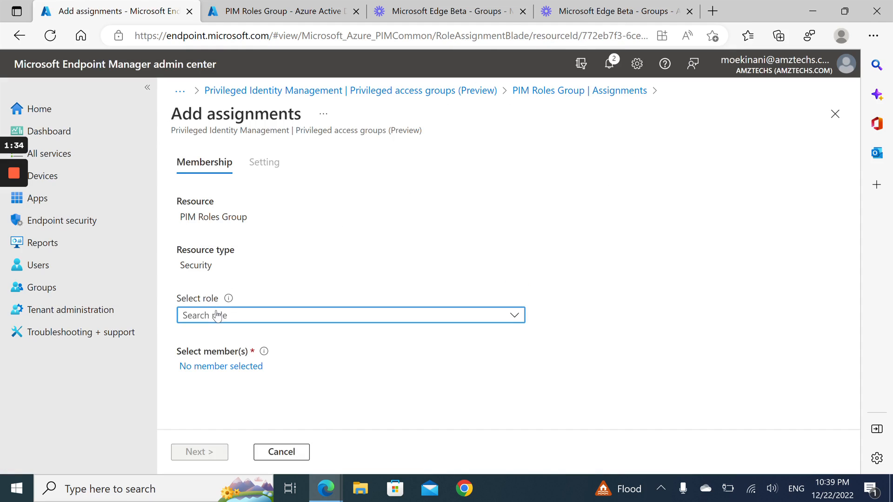
{"action": "left_click", "coordinate": [231, 318]}
{"action": "left_click", "coordinate": [241, 367]}
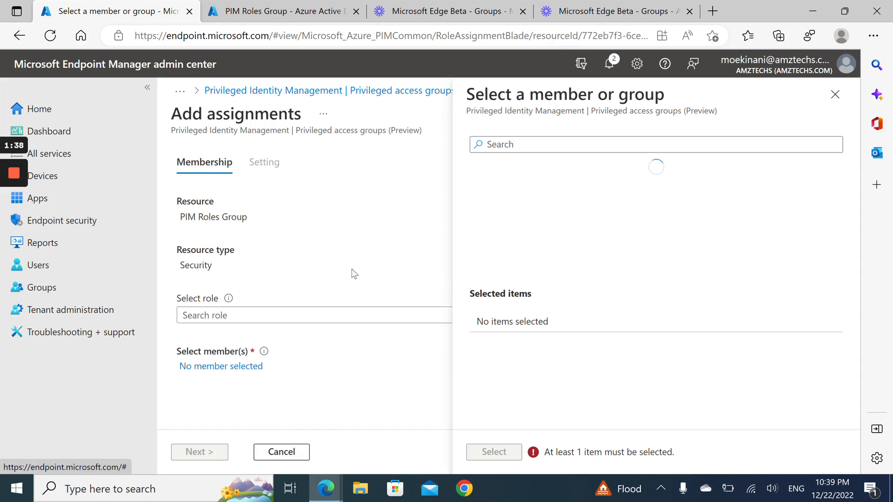
{"action": "left_click", "coordinate": [674, 144]}
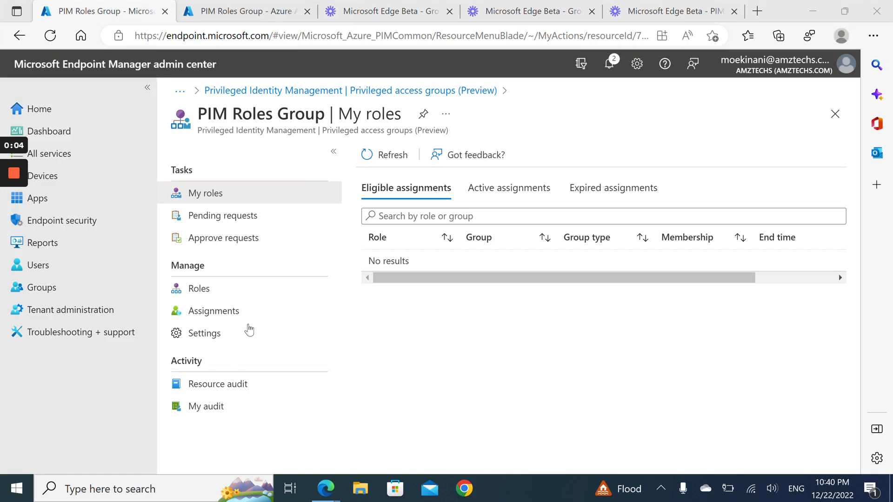
Edit the Member role settings of PIM Roles Group to require Azure MFA on activation
{"action": "left_click", "coordinate": [217, 334]}
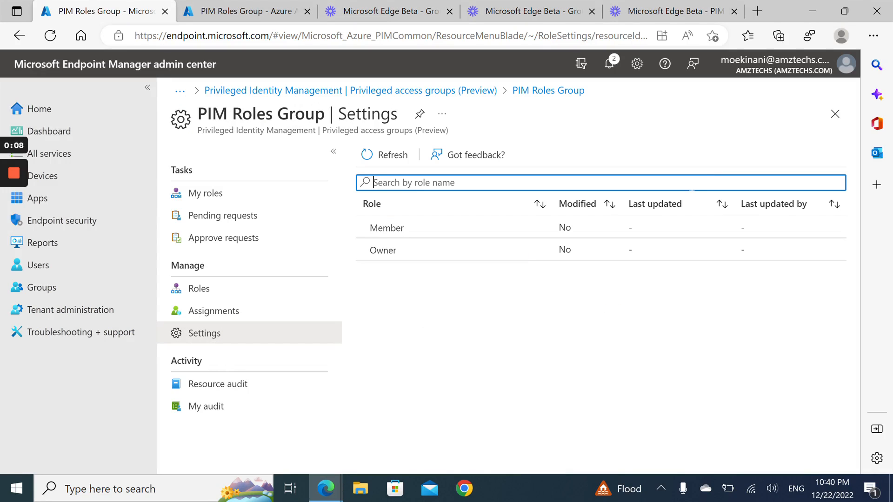
{"action": "left_click", "coordinate": [388, 227]}
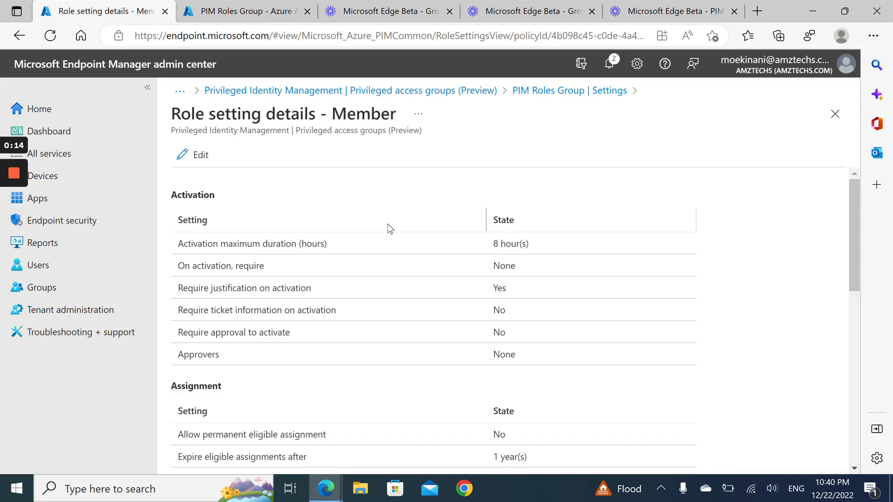
{"action": "left_click", "coordinate": [200, 155]}
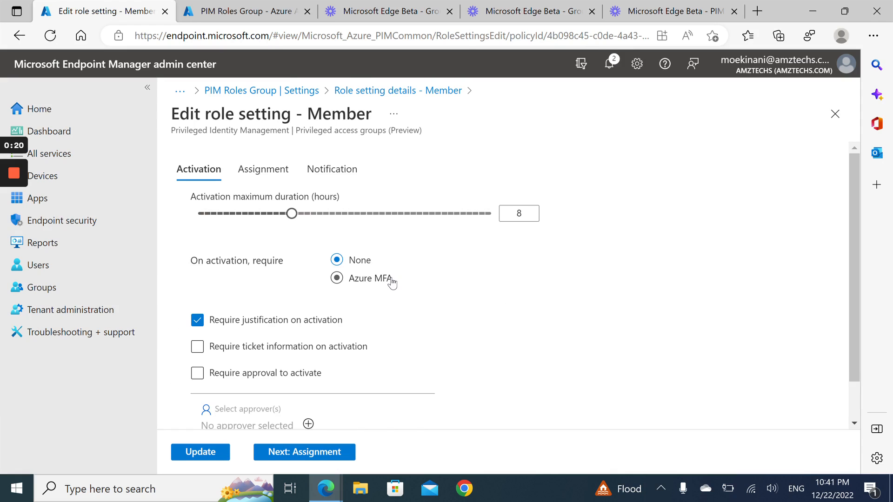
{"action": "scroll", "coordinate": [392, 282], "scroll_direction": "down", "scroll_amount": 1}
{"action": "left_click", "coordinate": [353, 242]}
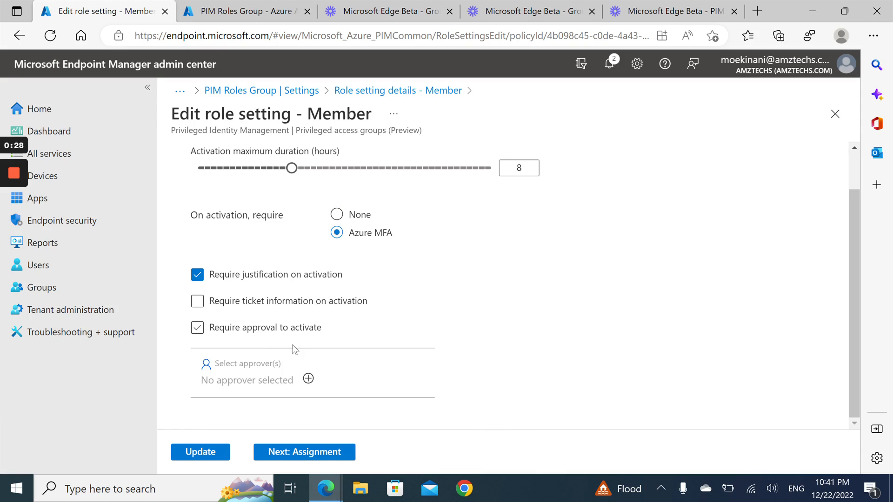
Require Azure Multi-Factor Authentication on active assignment in the Member role's assignment settings
{"action": "left_click", "coordinate": [309, 454]}
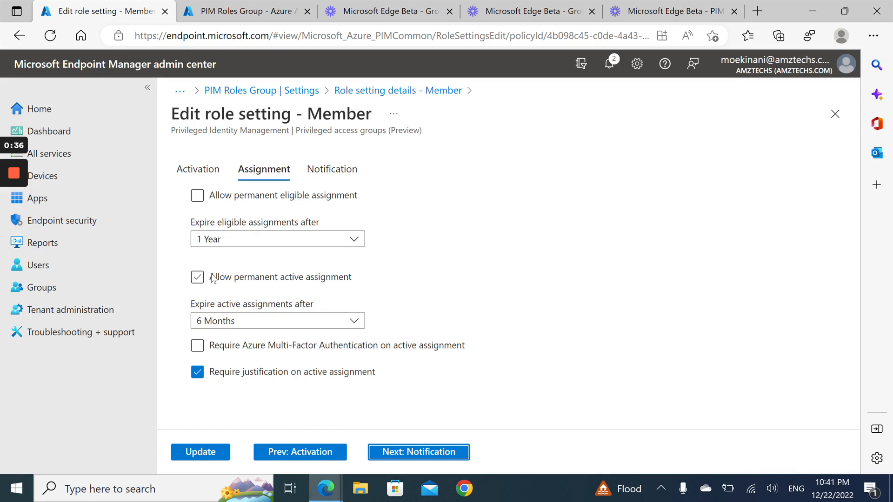
{"action": "left_click", "coordinate": [203, 196]}
{"action": "left_click", "coordinate": [203, 196]}
{"action": "left_click", "coordinate": [220, 347]}
Review the Member role's notification settings, keep the default recipients, and save the updated role settings
{"action": "left_click", "coordinate": [389, 458]}
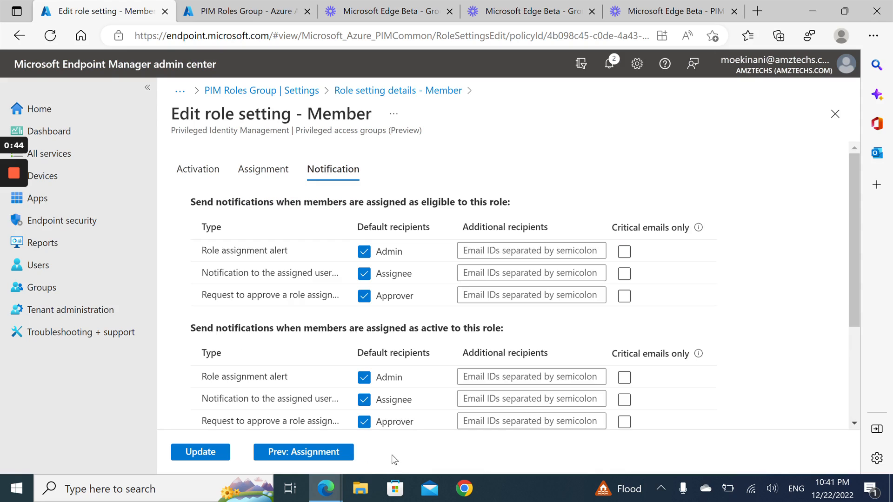
{"action": "scroll", "coordinate": [395, 303], "scroll_direction": "down", "scroll_amount": 3}
{"action": "scroll", "coordinate": [395, 303], "scroll_direction": "up", "scroll_amount": 3}
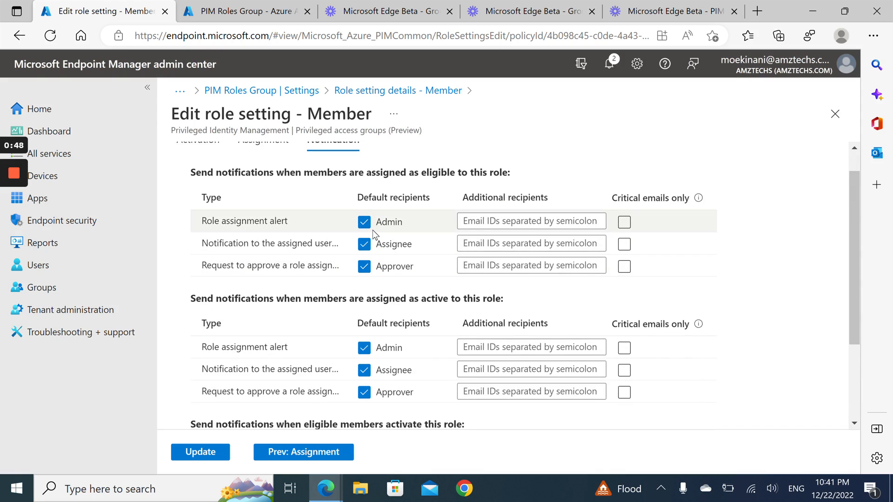
{"action": "scroll", "coordinate": [373, 233], "scroll_direction": "down", "scroll_amount": 3}
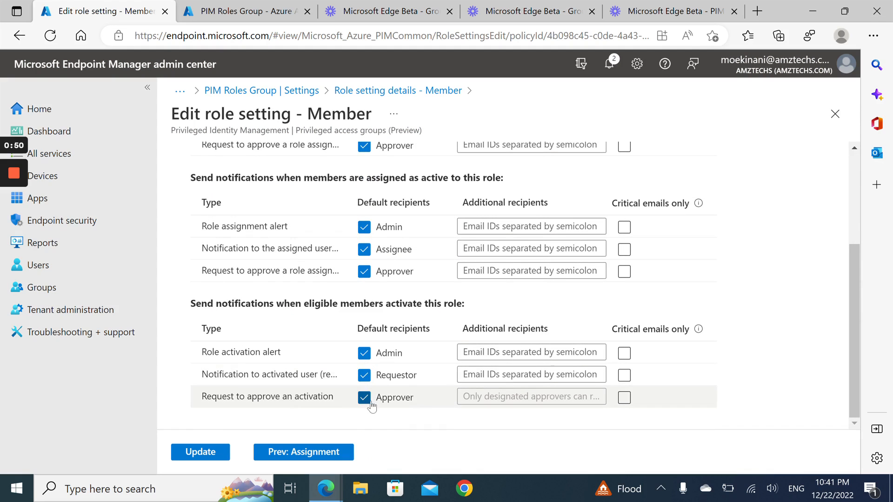
{"action": "left_click", "coordinate": [201, 453]}
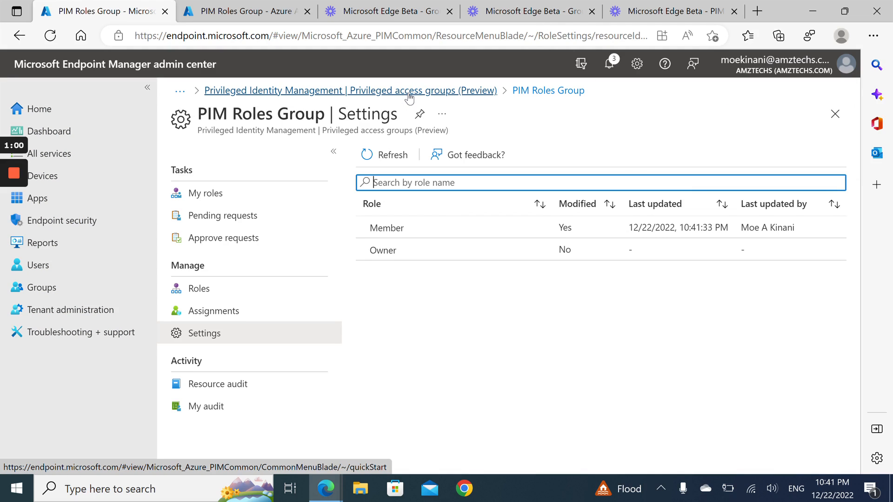
Go to the Azure AD roles in Privileged Identity Management and start a new assignment with the Intune Administrator role
{"action": "left_click", "coordinate": [408, 95]}
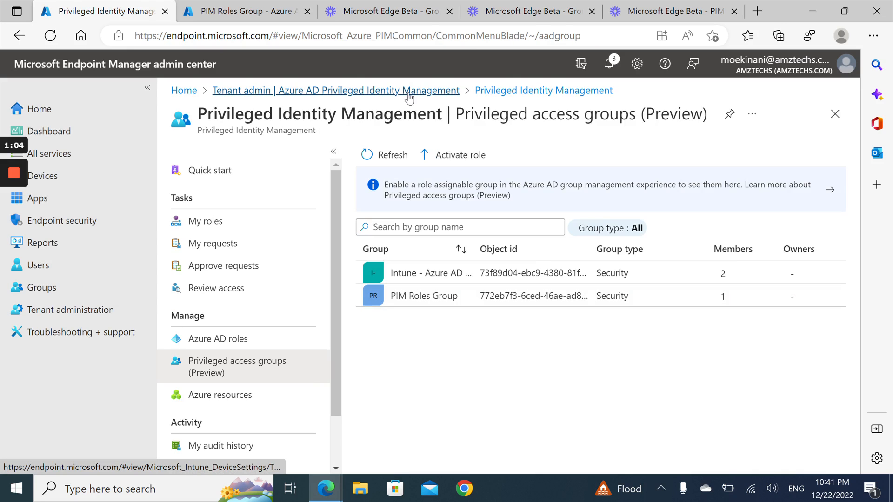
{"action": "left_click", "coordinate": [242, 347]}
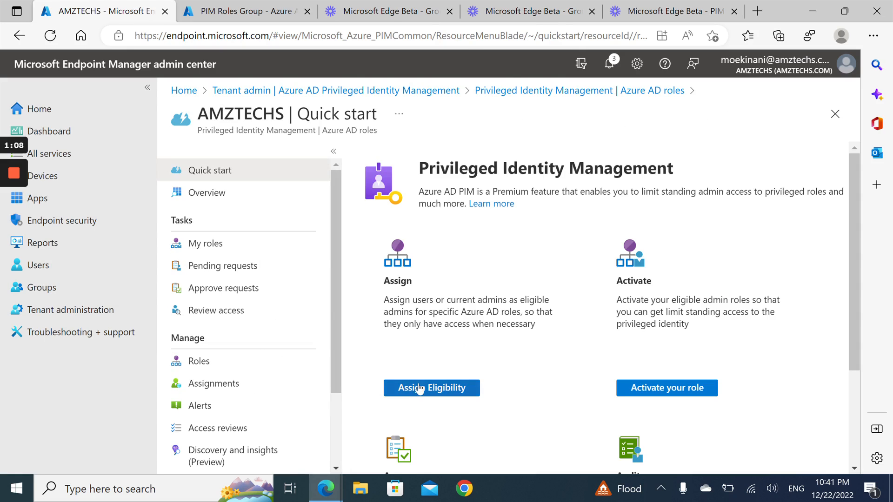
{"action": "left_click", "coordinate": [419, 389]}
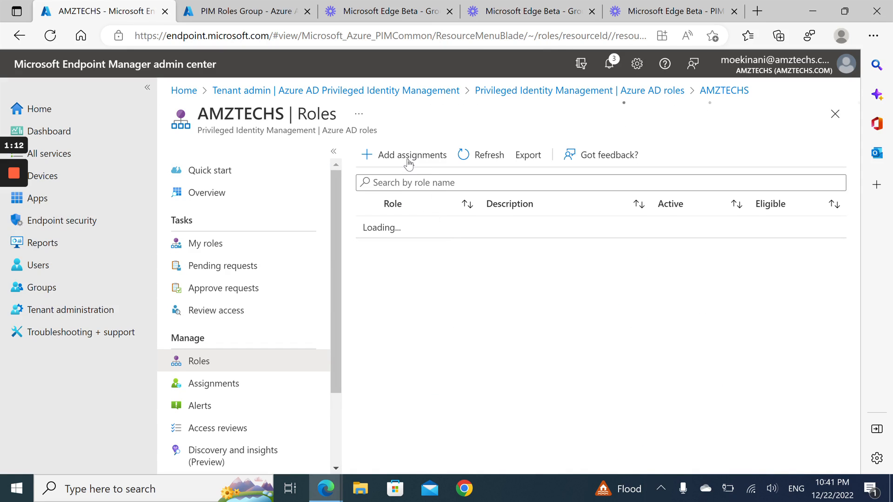
{"action": "left_click", "coordinate": [409, 161]}
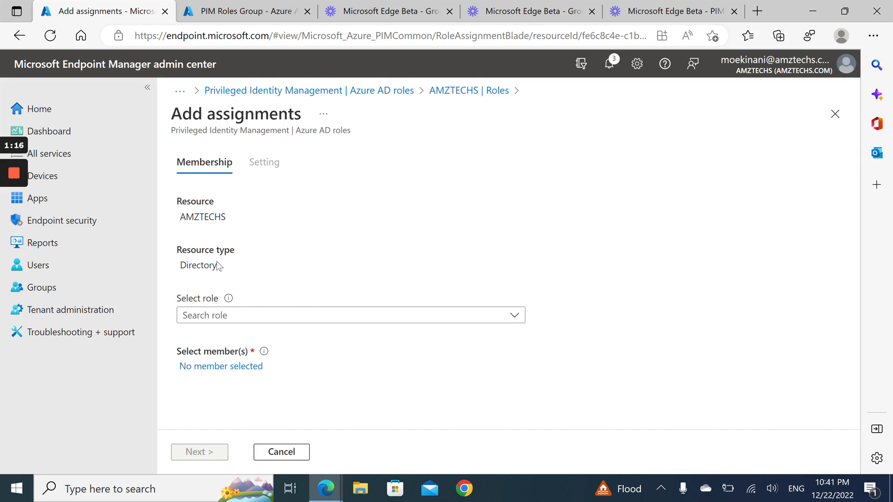
{"action": "left_click", "coordinate": [236, 319]}
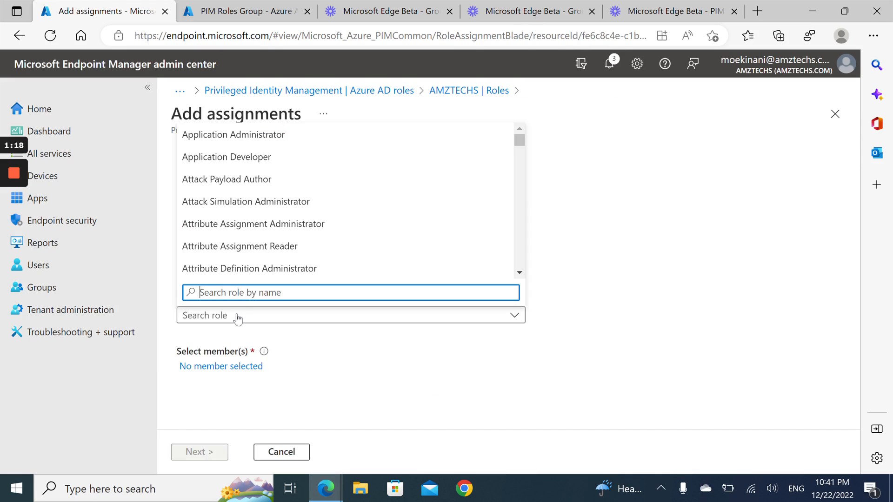
{"action": "type", "text": "intun"}
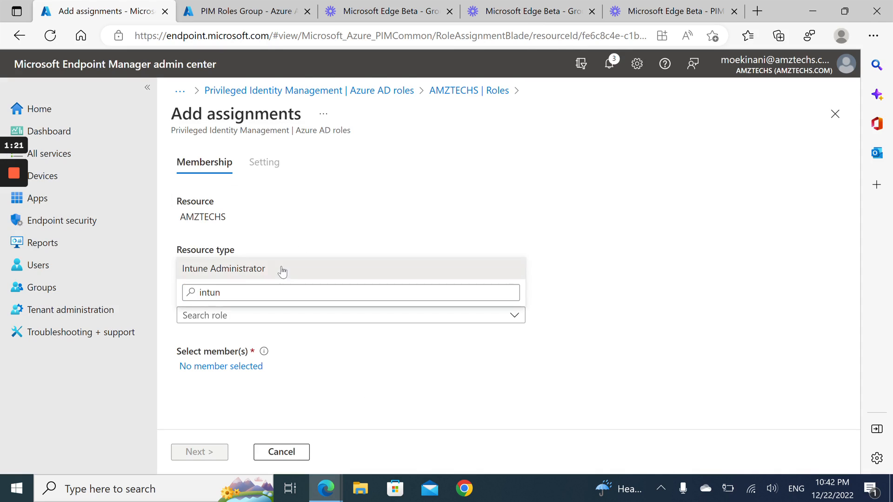
{"action": "left_click", "coordinate": [283, 270]}
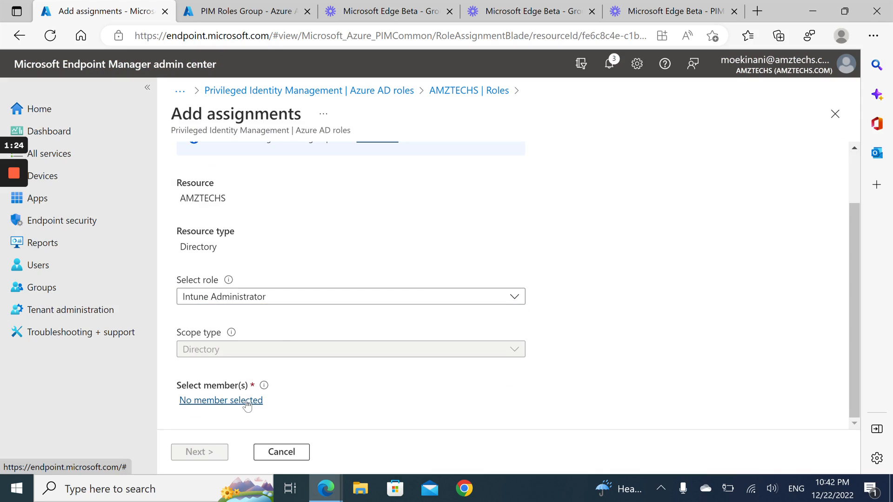
Select PIM Roles Group as the Intune Administrator assignment's member and assign it as permanently eligible
{"action": "left_click", "coordinate": [233, 400]}
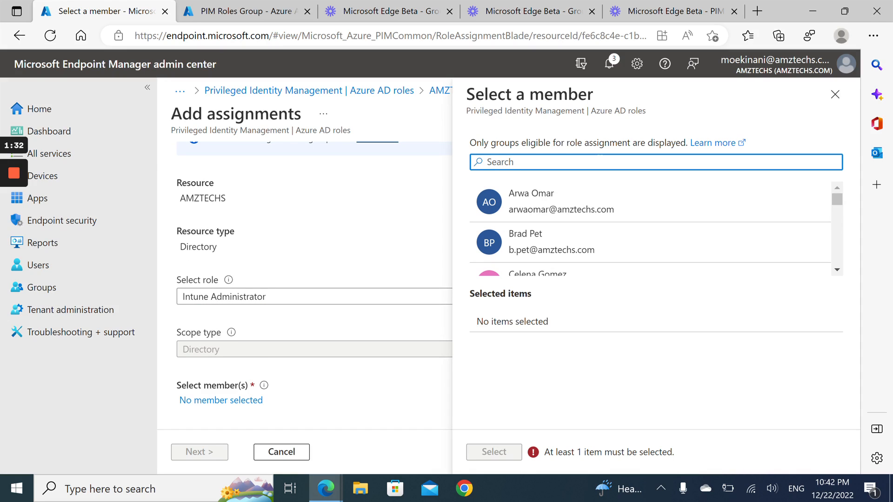
{"action": "type", "text": "Pl"}
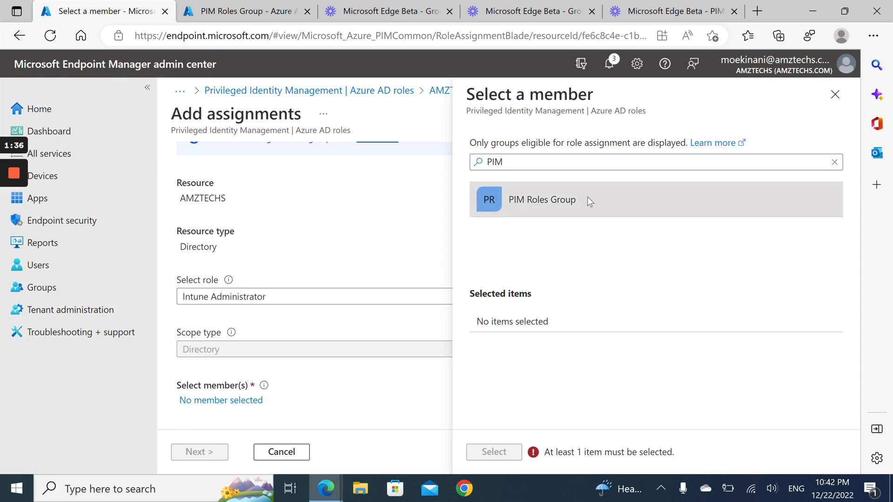
{"action": "left_click", "coordinate": [587, 197]}
{"action": "left_click", "coordinate": [496, 450]}
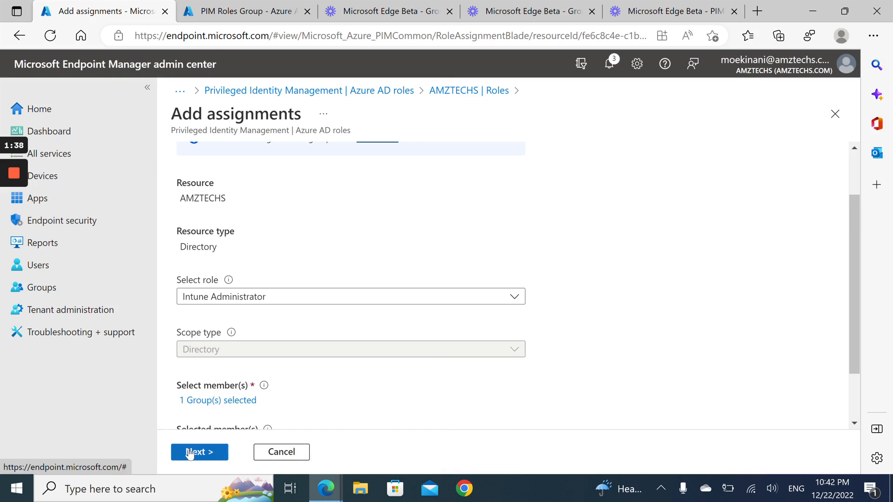
{"action": "left_click", "coordinate": [194, 451]}
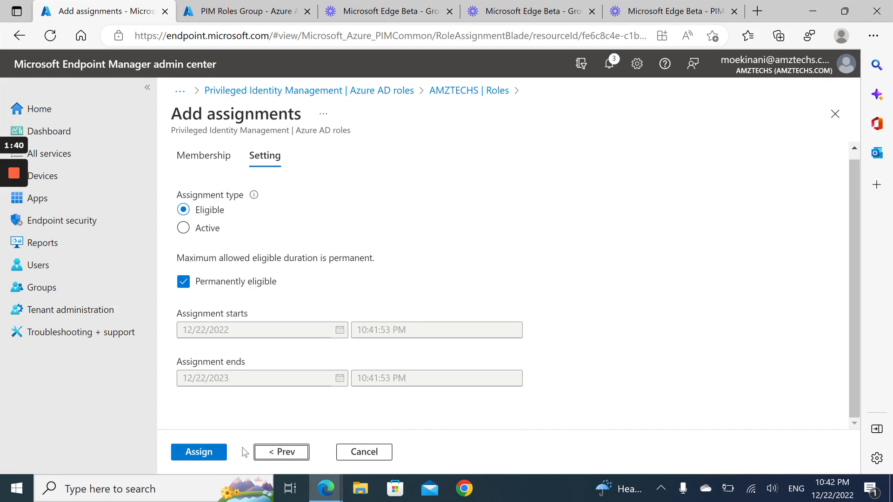
{"action": "left_click", "coordinate": [213, 453]}
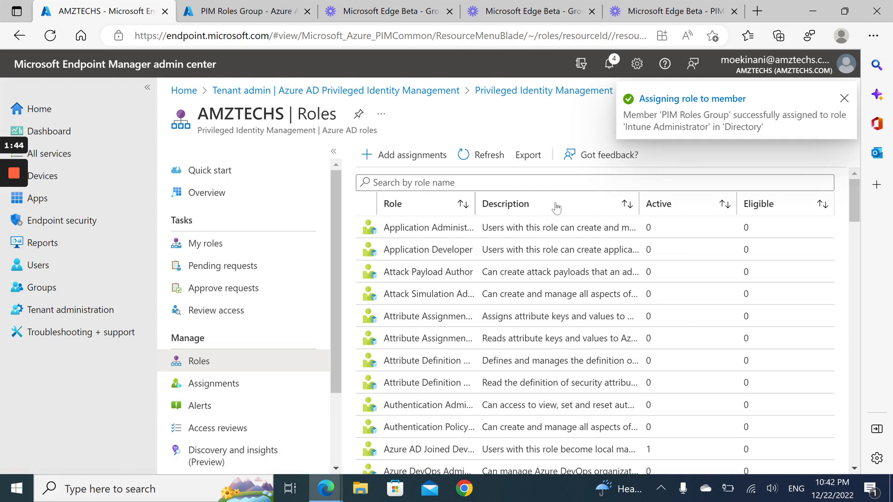
Start a new Azure AD role assignment with the Conditional Access Administrator role
{"action": "left_click", "coordinate": [422, 157]}
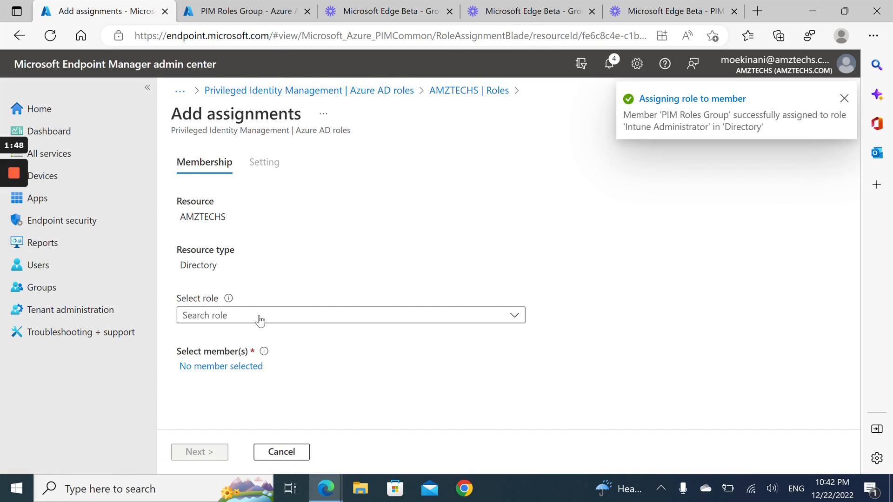
{"action": "left_click", "coordinate": [259, 318]}
{"action": "type", "text": "condi"}
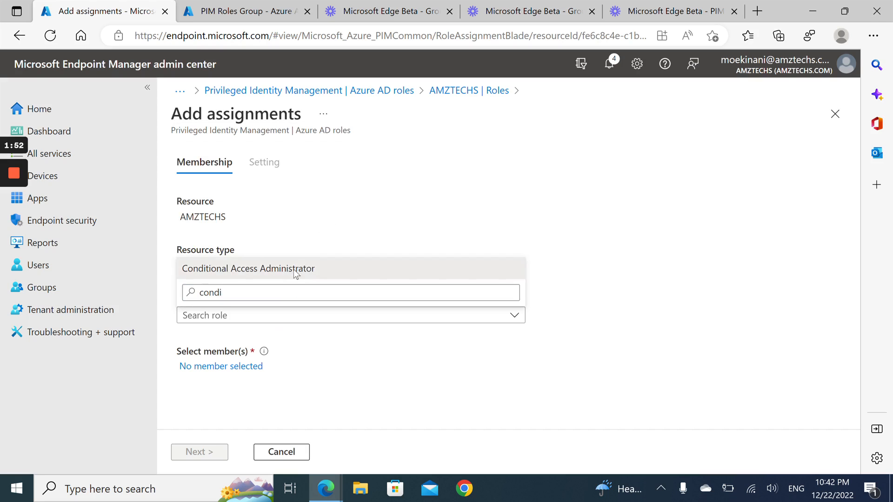
{"action": "left_click", "coordinate": [293, 270]}
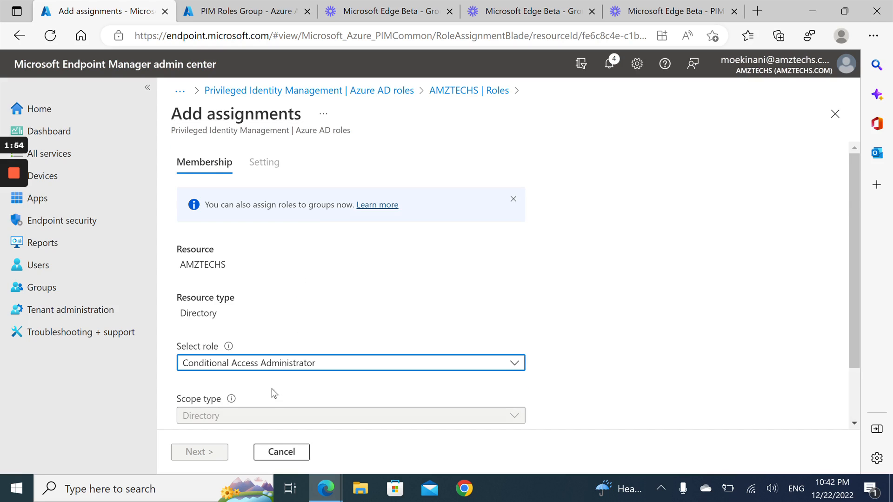
Select PIM Roles Group as the Conditional Access Administrator assignment's member and assign it as permanently eligible
{"action": "scroll", "coordinate": [273, 390], "scroll_direction": "down", "scroll_amount": 1}
{"action": "left_click", "coordinate": [255, 397]}
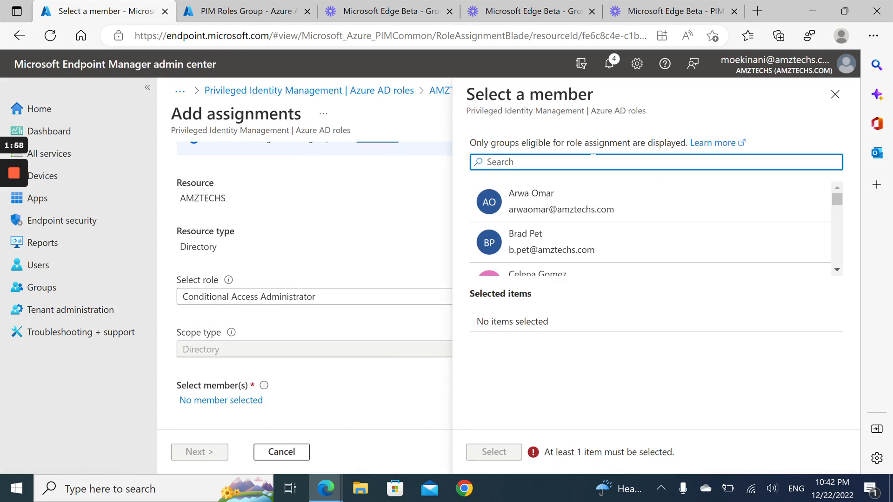
{"action": "type", "text": "OIM"}
{"action": "key", "text": "BackSpace"}
{"action": "type", "text": "PIM"}
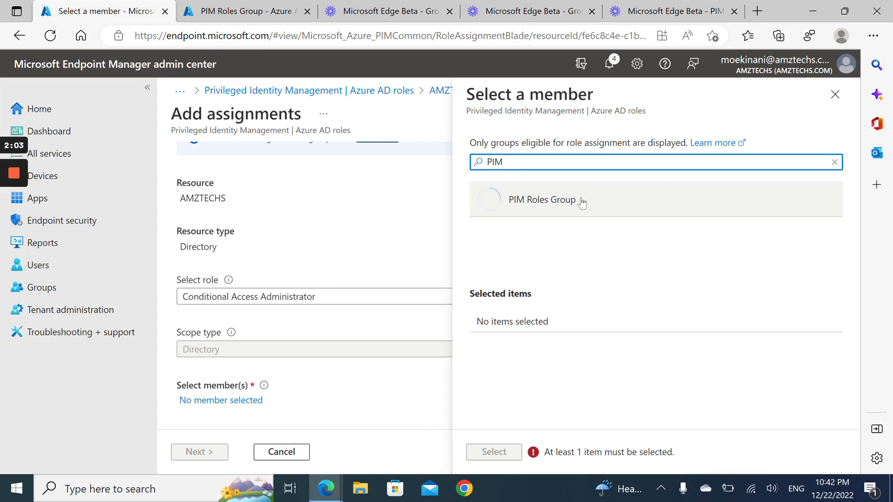
{"action": "left_click", "coordinate": [582, 203]}
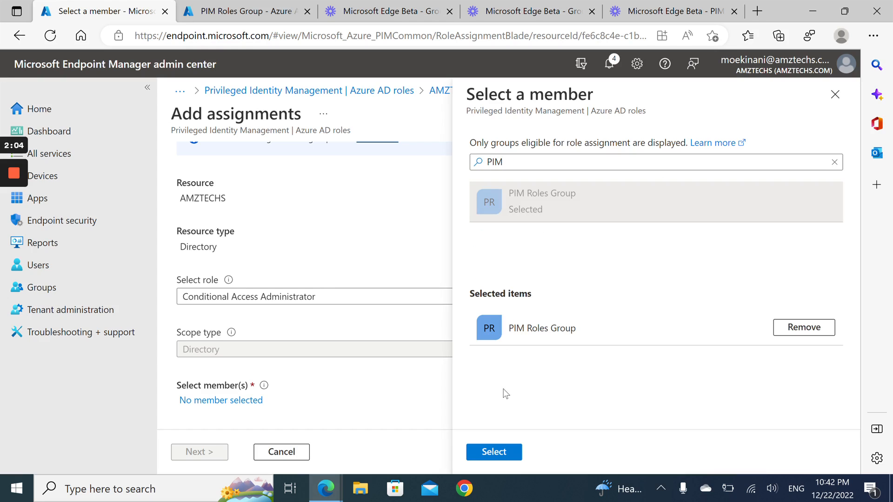
{"action": "left_click", "coordinate": [503, 453]}
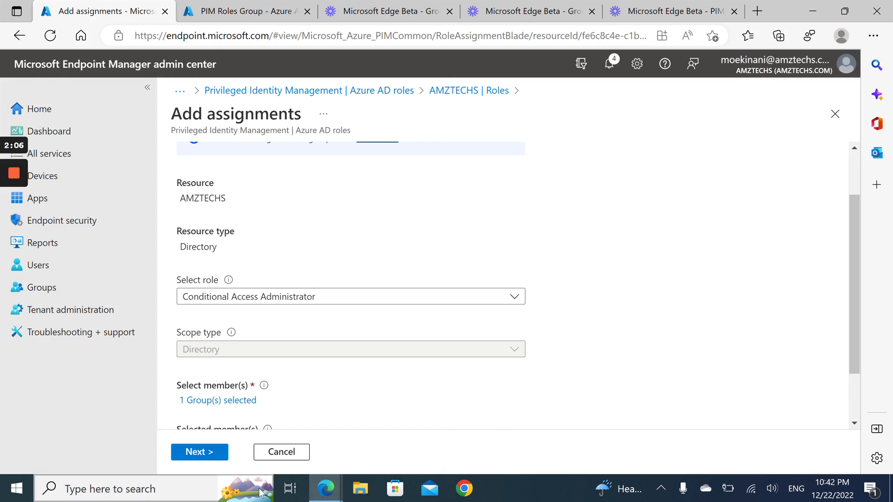
{"action": "left_click", "coordinate": [209, 453]}
{"action": "left_click", "coordinate": [210, 453]}
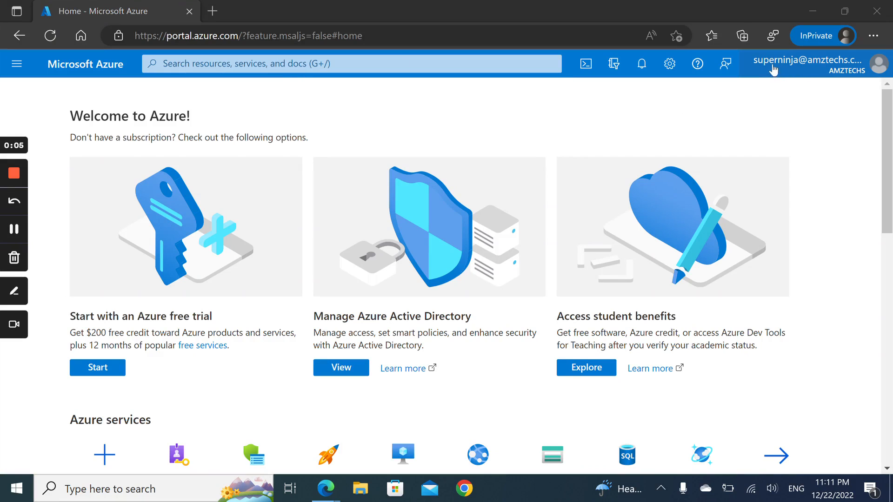
In the Azure portal, find Azure AD Privileged Identity Management and open PIM Roles Group from the privileged access groups
{"action": "left_click", "coordinate": [361, 60]}
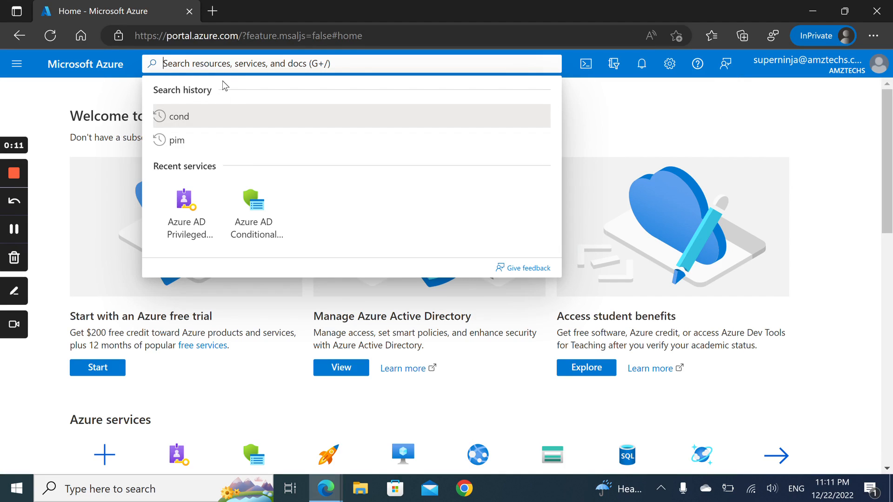
{"action": "type", "text": "pim"}
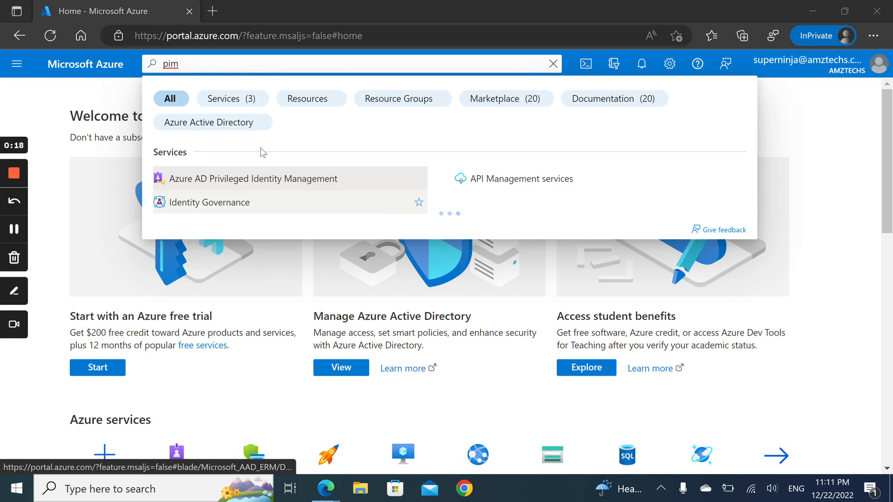
{"action": "left_click", "coordinate": [279, 181]}
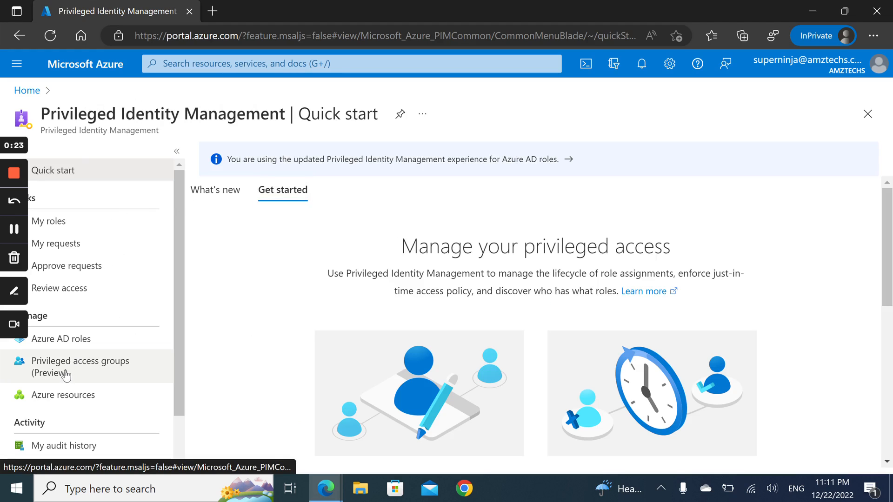
{"action": "left_click", "coordinate": [66, 371]}
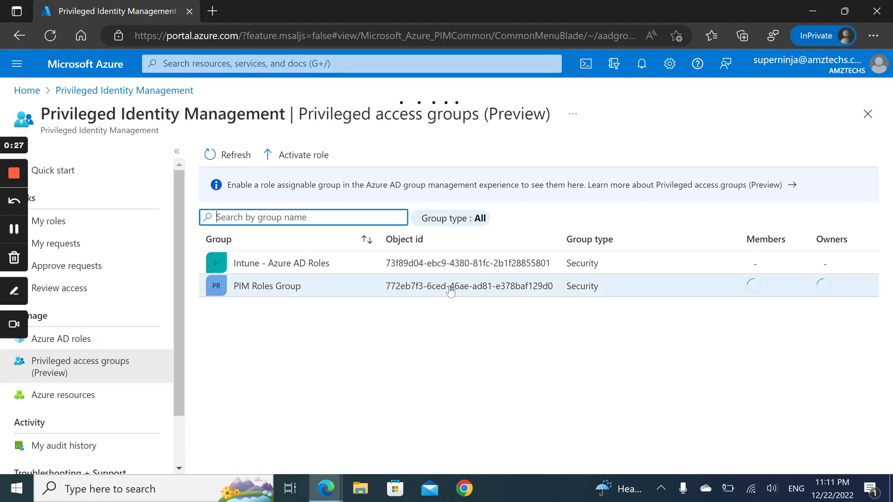
{"action": "left_click", "coordinate": [379, 286]}
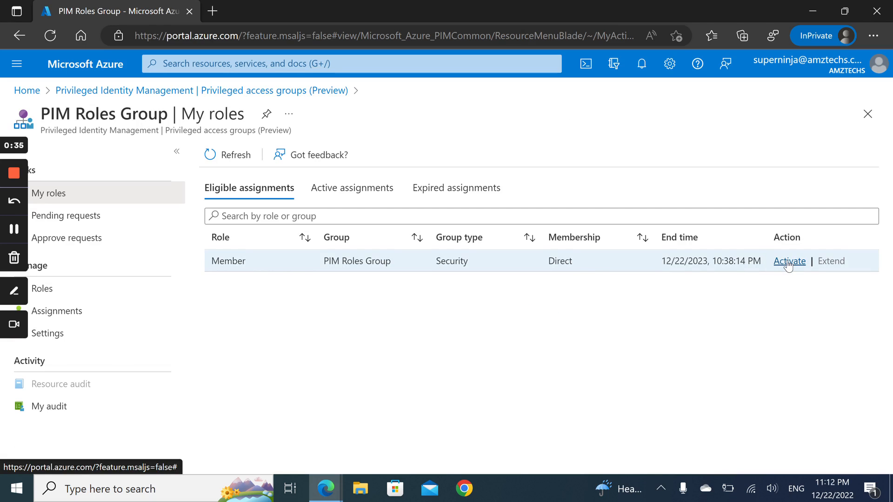
Activate the eligible Member role of PIM Roles Group for 2 hours with the reason "2hrs"
{"action": "left_click", "coordinate": [789, 261]}
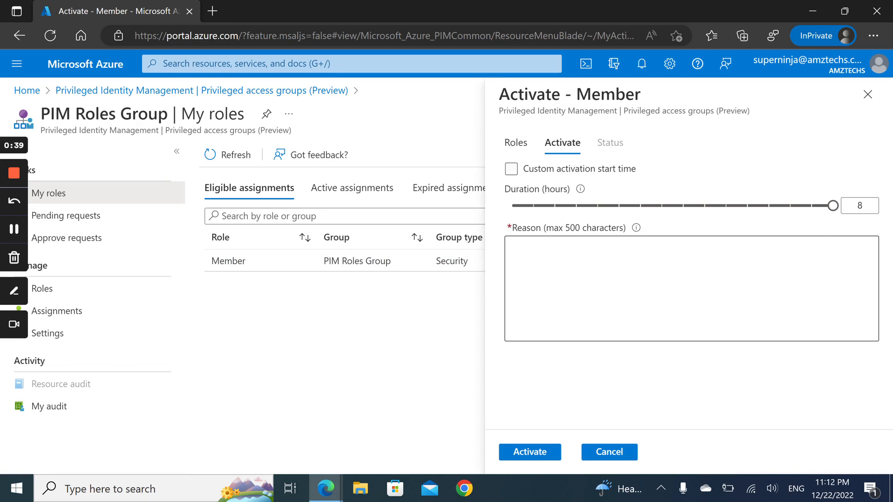
{"action": "left_click", "coordinate": [635, 280]}
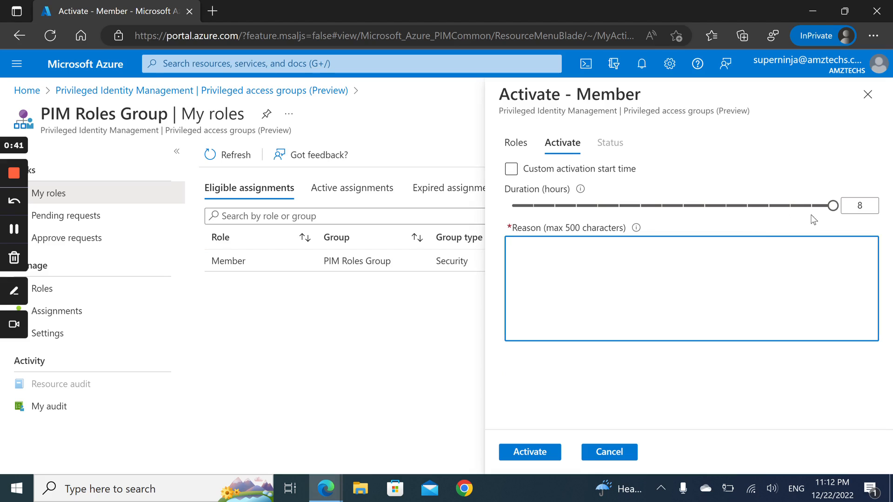
{"action": "double_click", "coordinate": [859, 205]}
{"action": "type", "text": "2"}
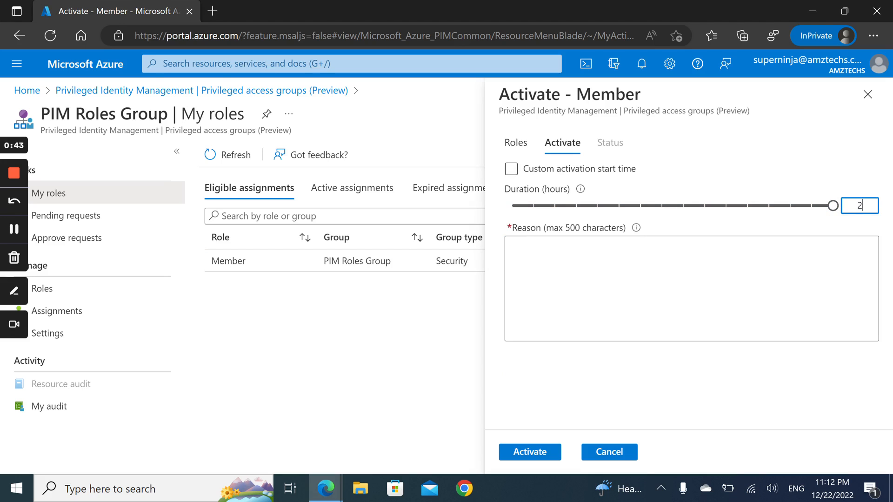
{"action": "key", "text": "Tab"}
{"action": "type", "text": "2h"}
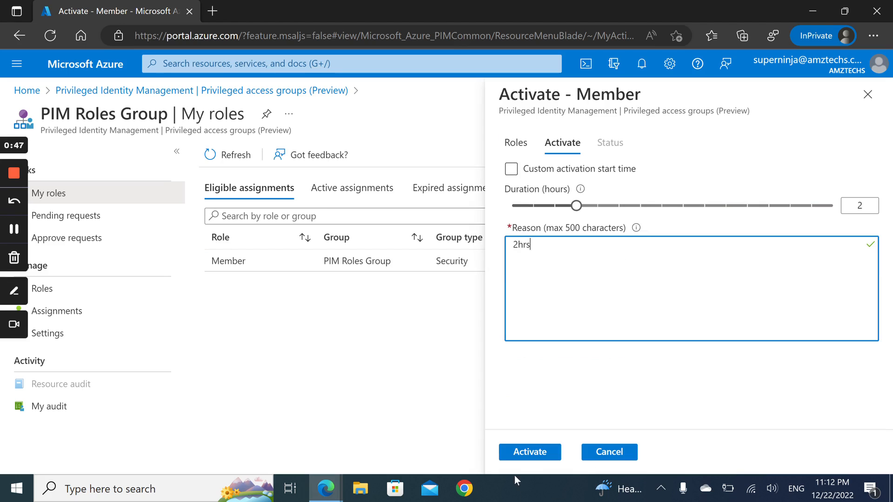
{"action": "left_click", "coordinate": [530, 452]}
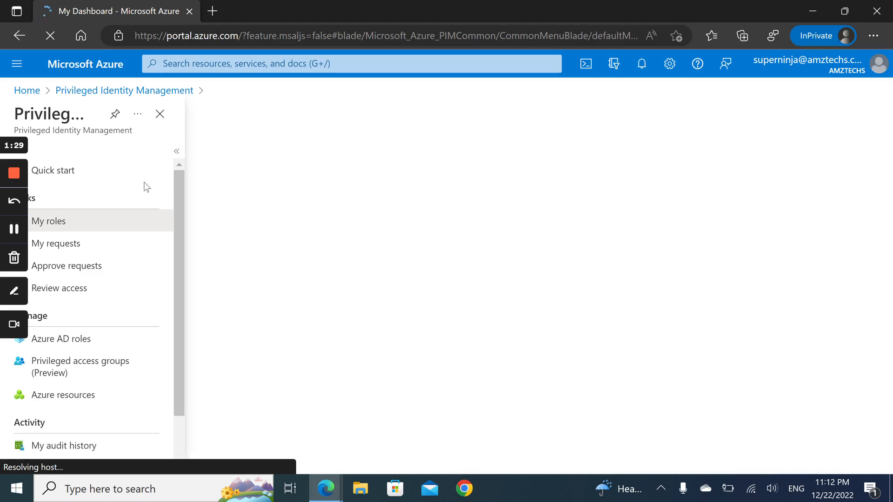
Go to the eligible Azure AD roles under My roles and activate Intune Administrator for 2 hours with the reason "2 hrs"
{"action": "left_click", "coordinate": [88, 226]}
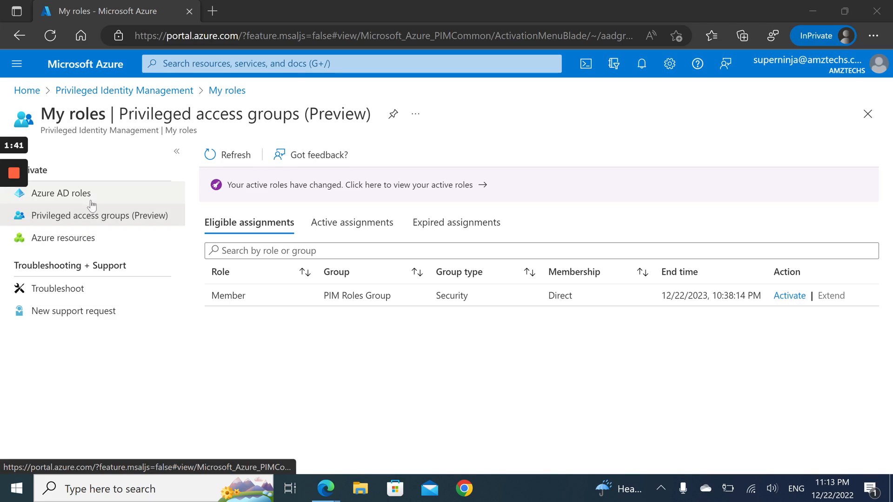
{"action": "left_click", "coordinate": [91, 203]}
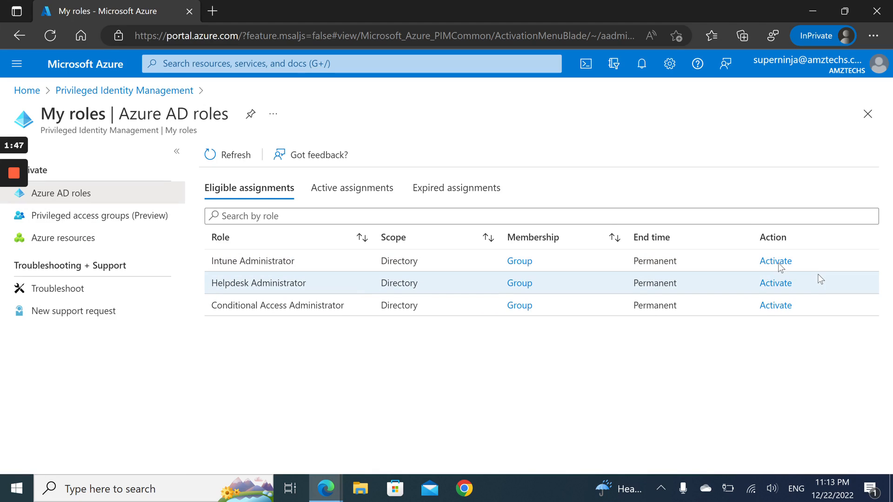
{"action": "left_click", "coordinate": [776, 262]}
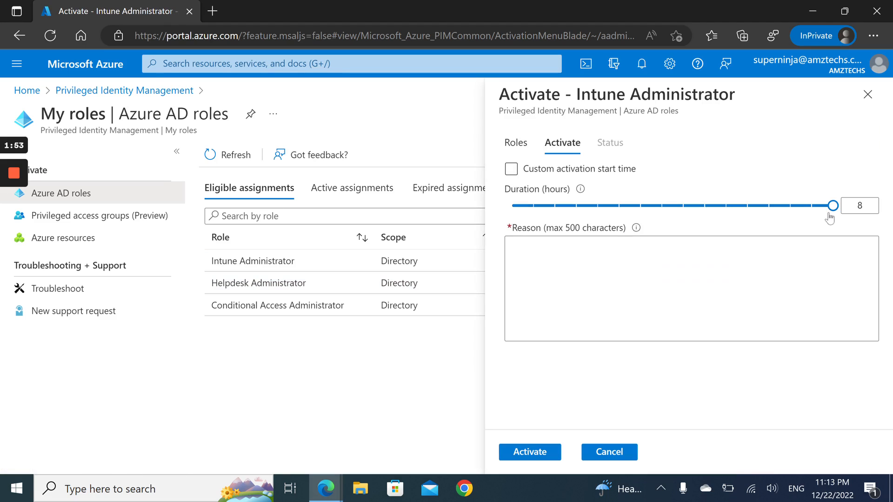
{"action": "double_click", "coordinate": [859, 205]}
{"action": "type", "text": "2"}
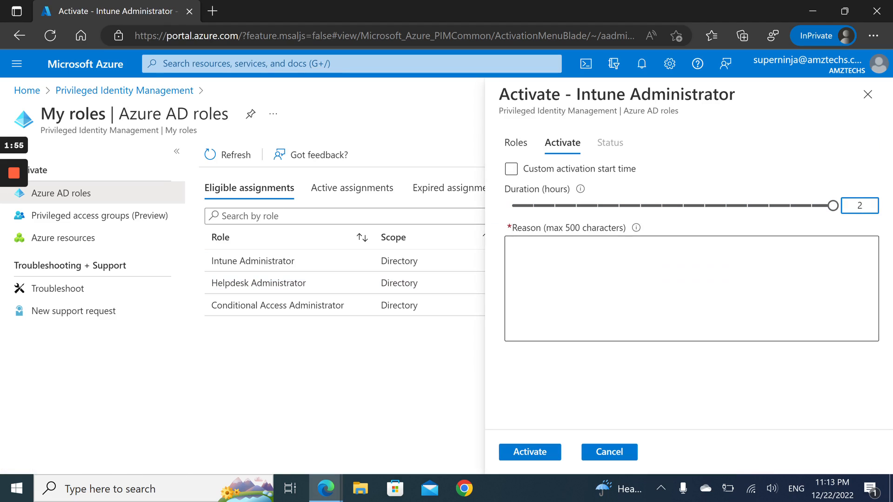
{"action": "key", "text": "Tab"}
{"action": "type", "text": "2 h"}
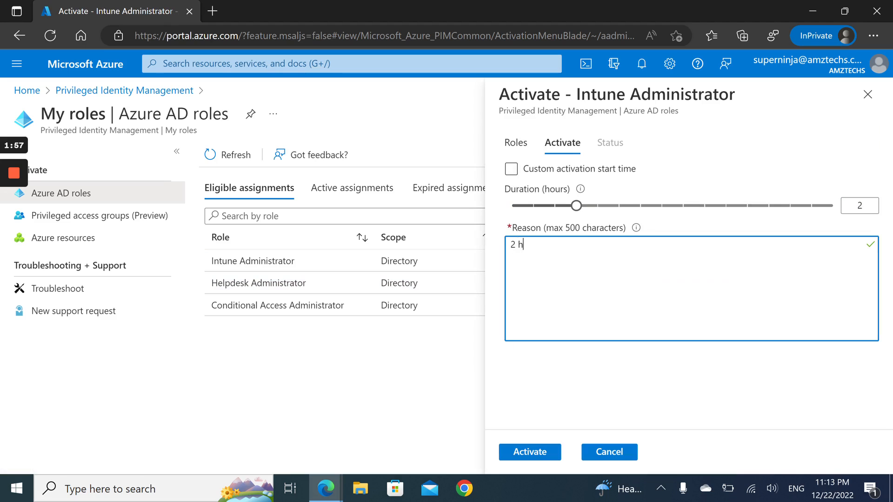
{"action": "type", "text": "rs"}
{"action": "left_click", "coordinate": [523, 451]}
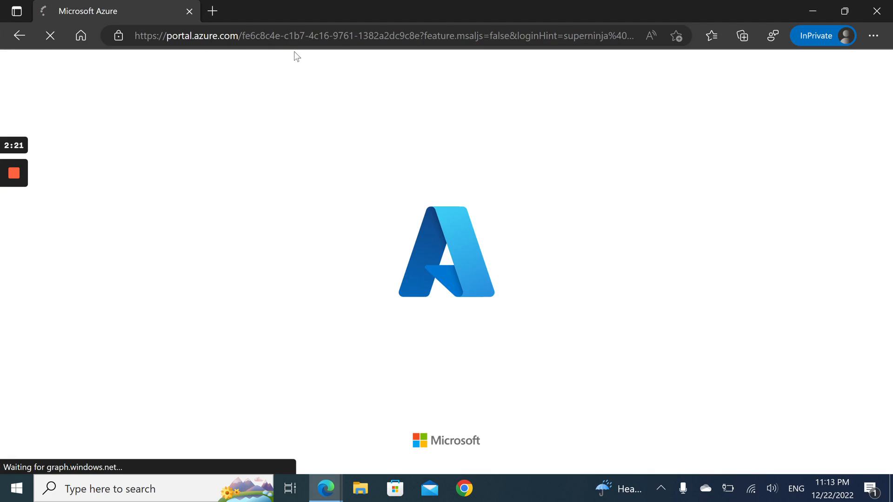
Open the Microsoft Endpoint Manager admin center at endpoint.microsoft.com in a new browser tab
{"action": "left_click", "coordinate": [220, 9]}
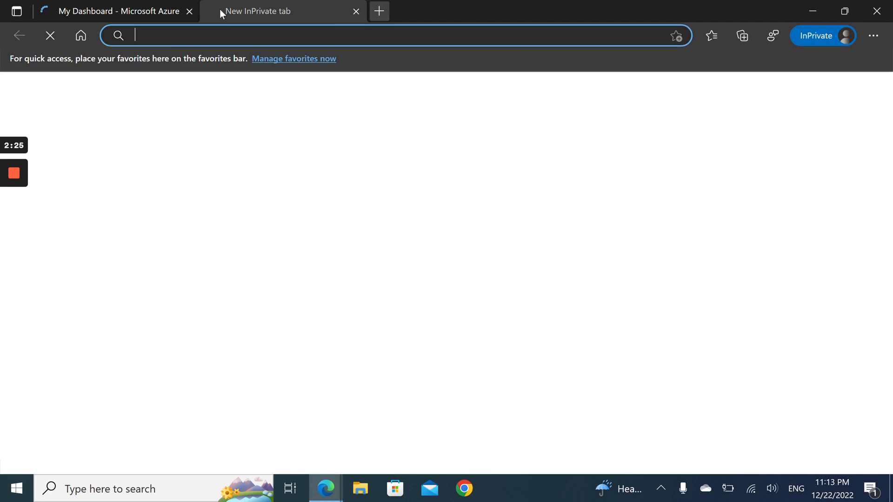
{"action": "type", "text": "en"}
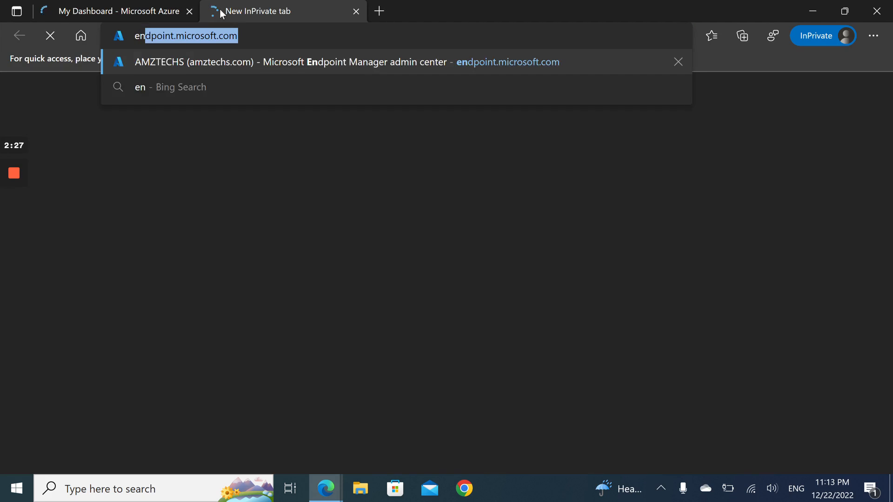
{"action": "key", "text": "Return"}
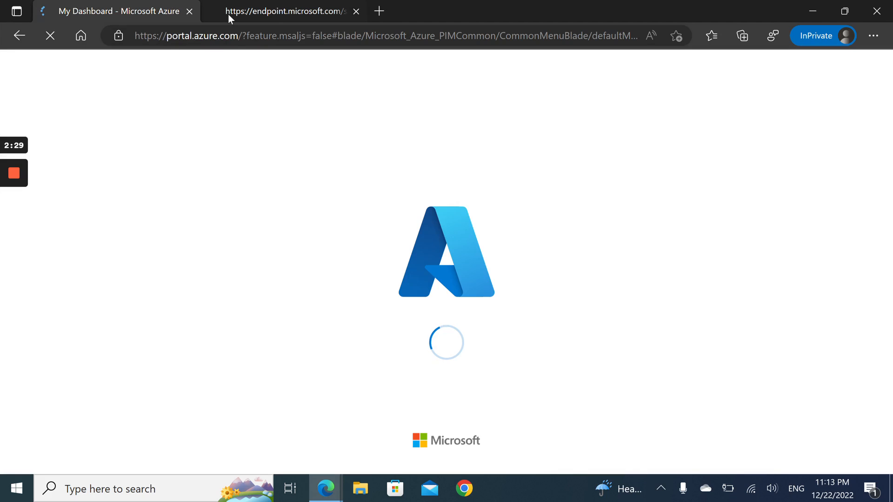
{"action": "left_click", "coordinate": [257, 12]}
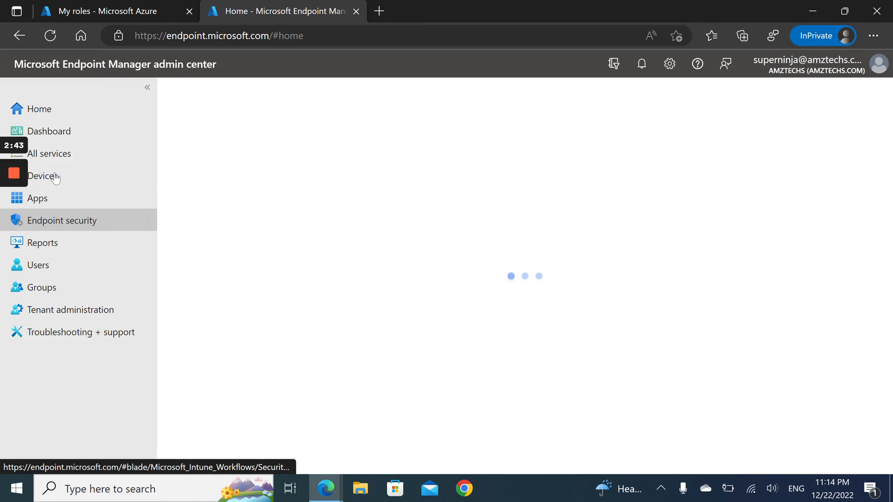
Open the Windows platform page under Devices to check access with the activated role
{"action": "left_click", "coordinate": [91, 181]}
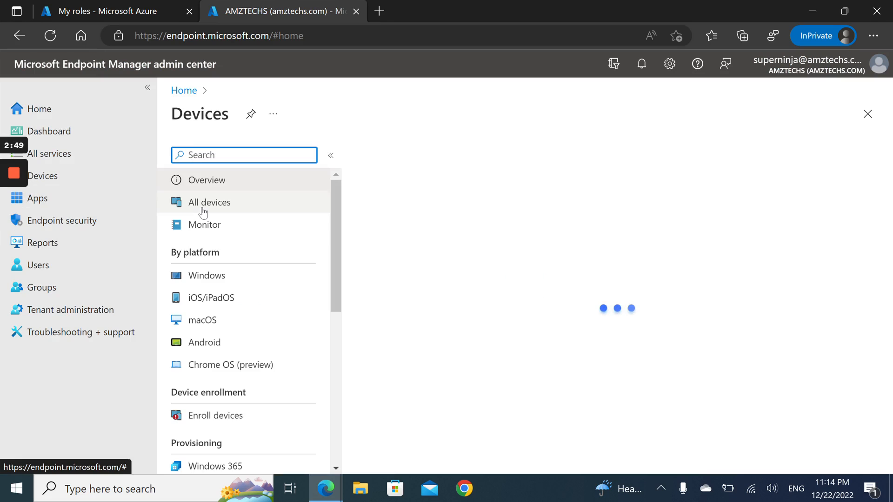
{"action": "left_click", "coordinate": [221, 277]}
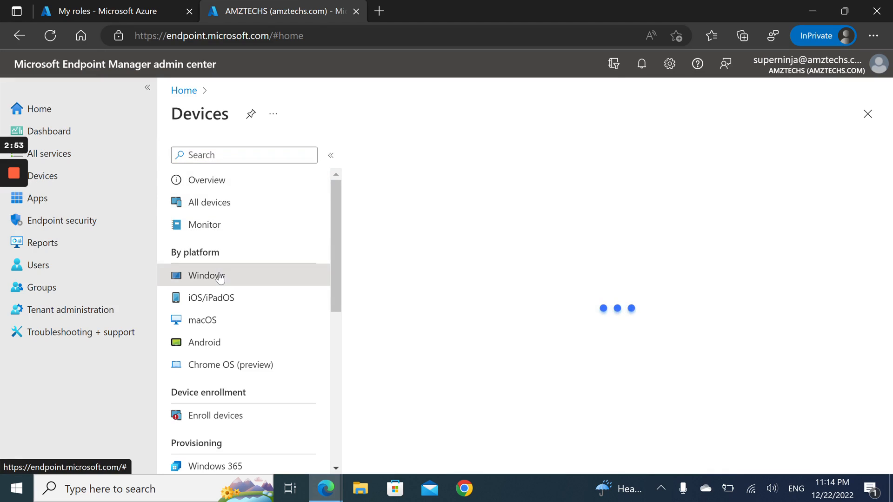
{"action": "left_click", "coordinate": [220, 277]}
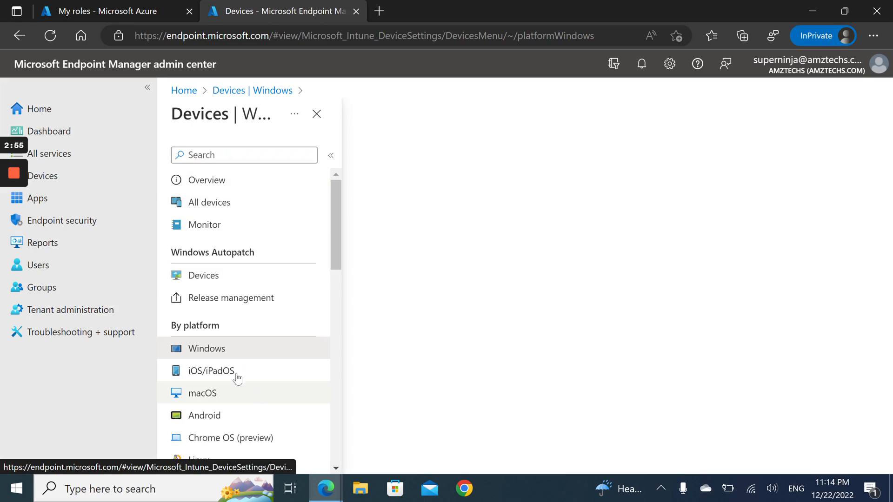